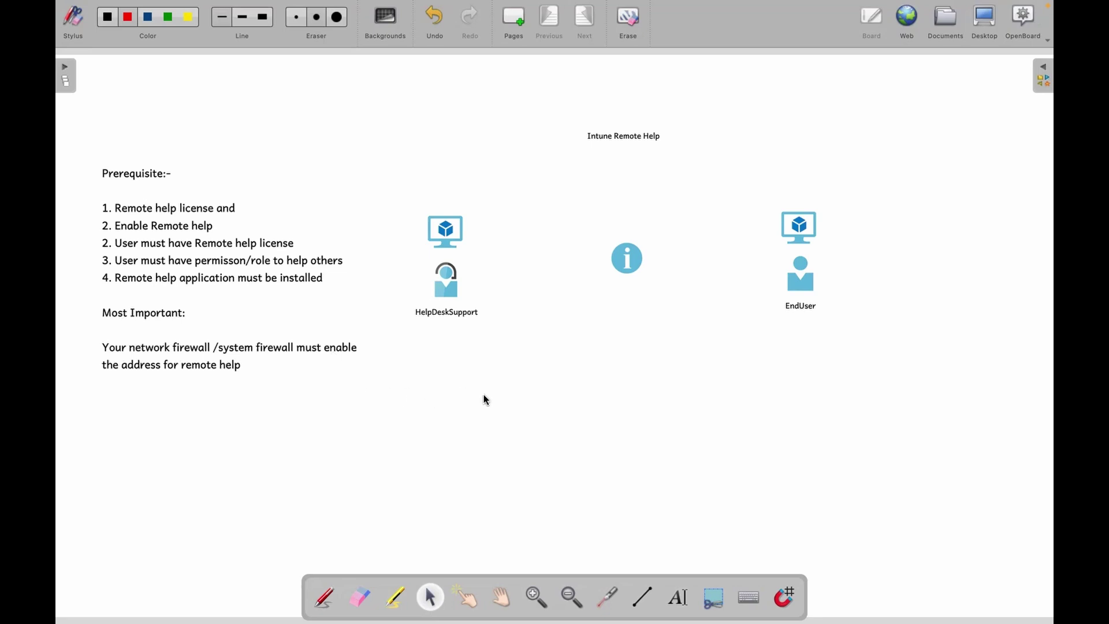
Return from the whiteboard to the Remote Help article and scroll through it.
left_click(984, 22)
scroll(493, 370, "up", 2)
scroll(492, 370, "up", 3)
scroll(492, 370, "down", 2)
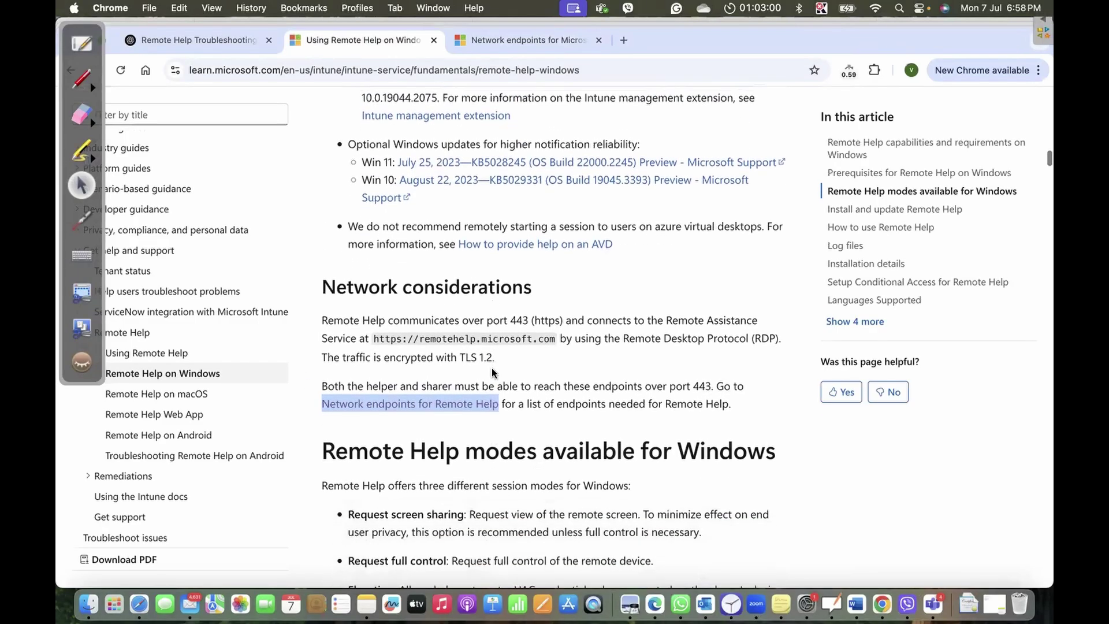
scroll(492, 370, "down", 2)
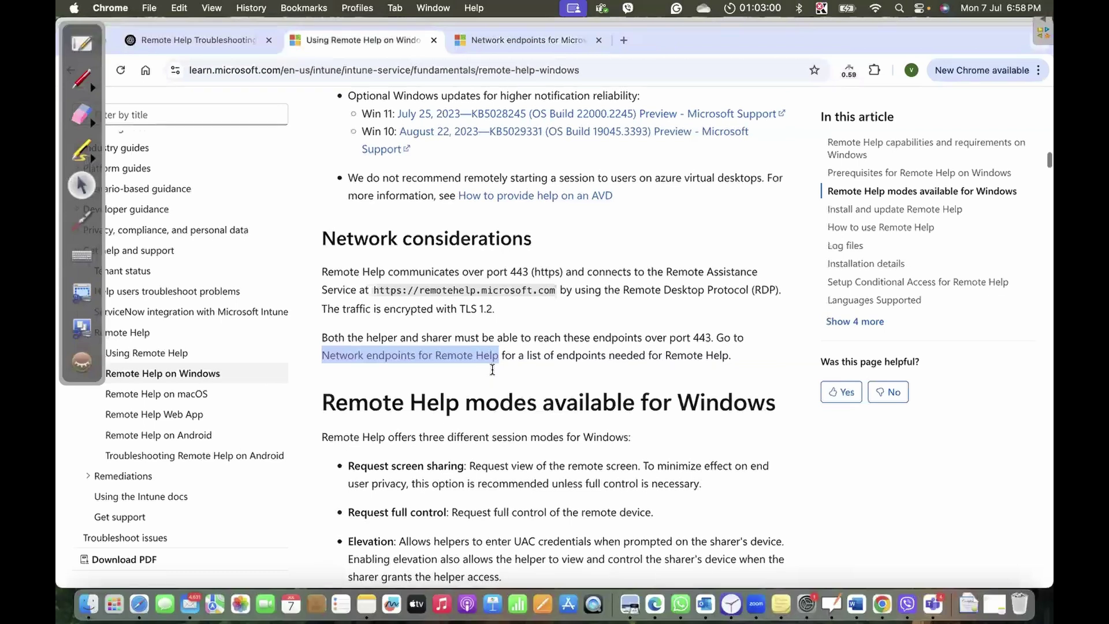
scroll(356, 293, "down", 1)
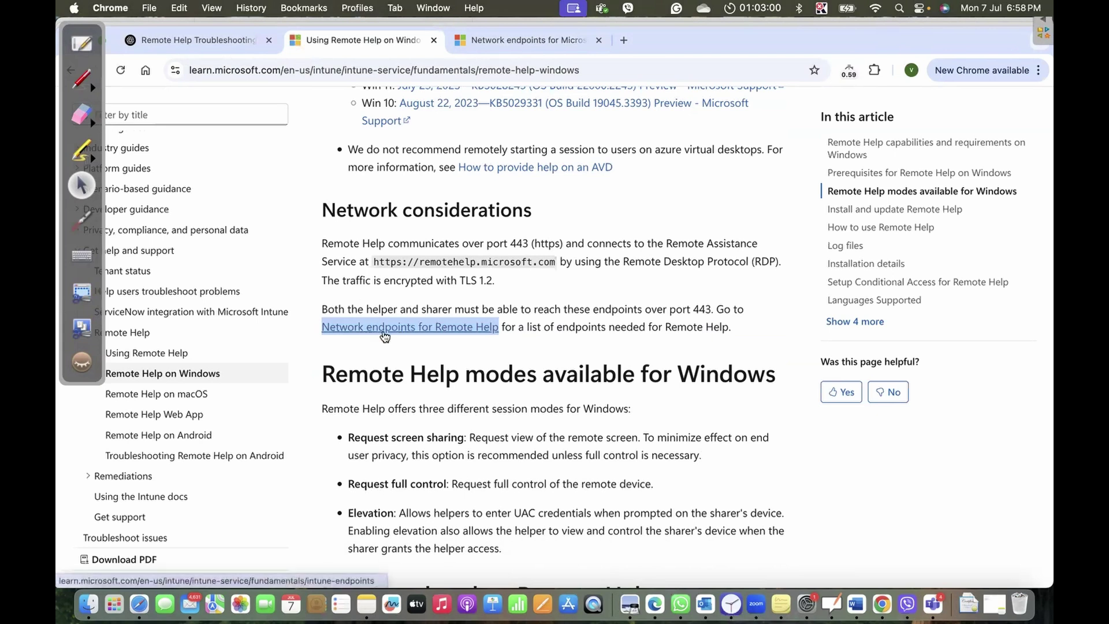
Open the Network endpoints for Remote Help table and review the TCP 443 addresses.
left_click(418, 327)
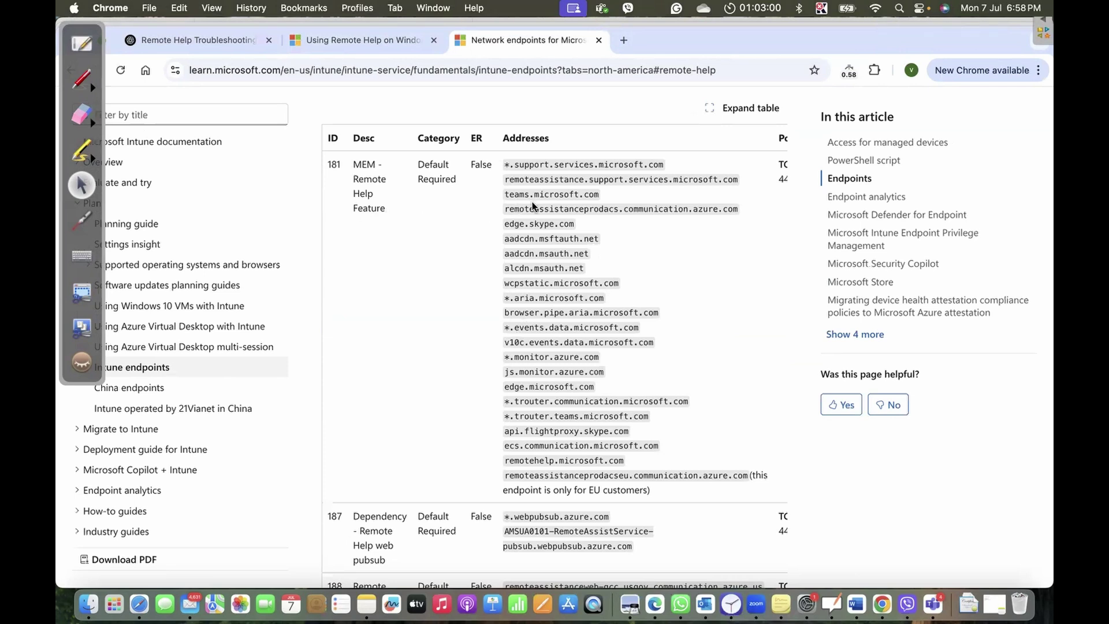
scroll(542, 381, "right", 3)
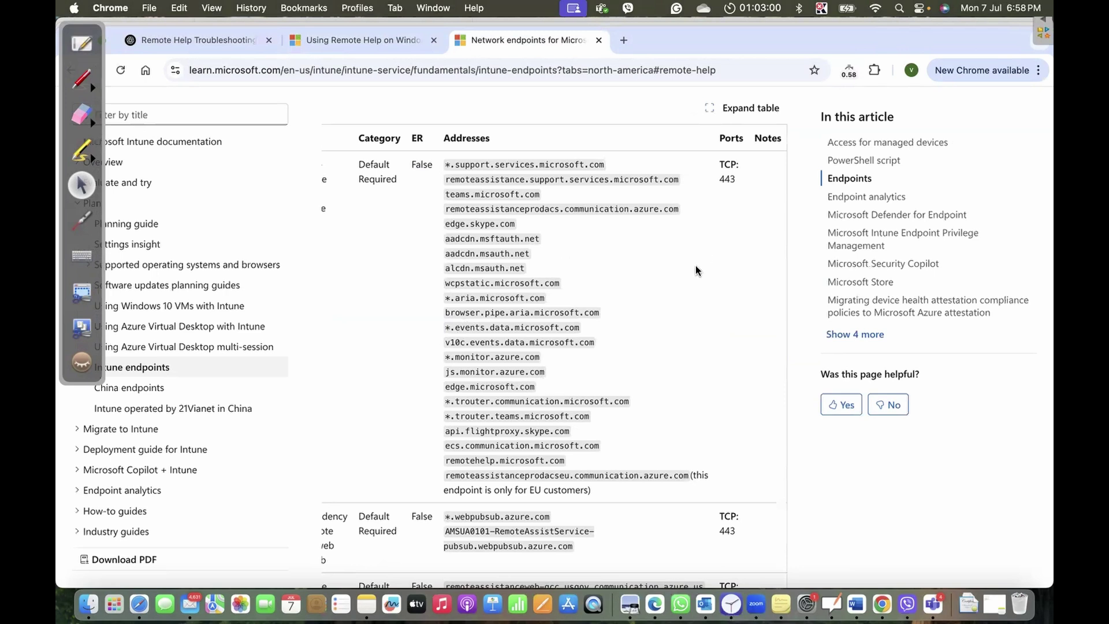
scroll(697, 270, "left", 3)
scroll(697, 270, "down", 3)
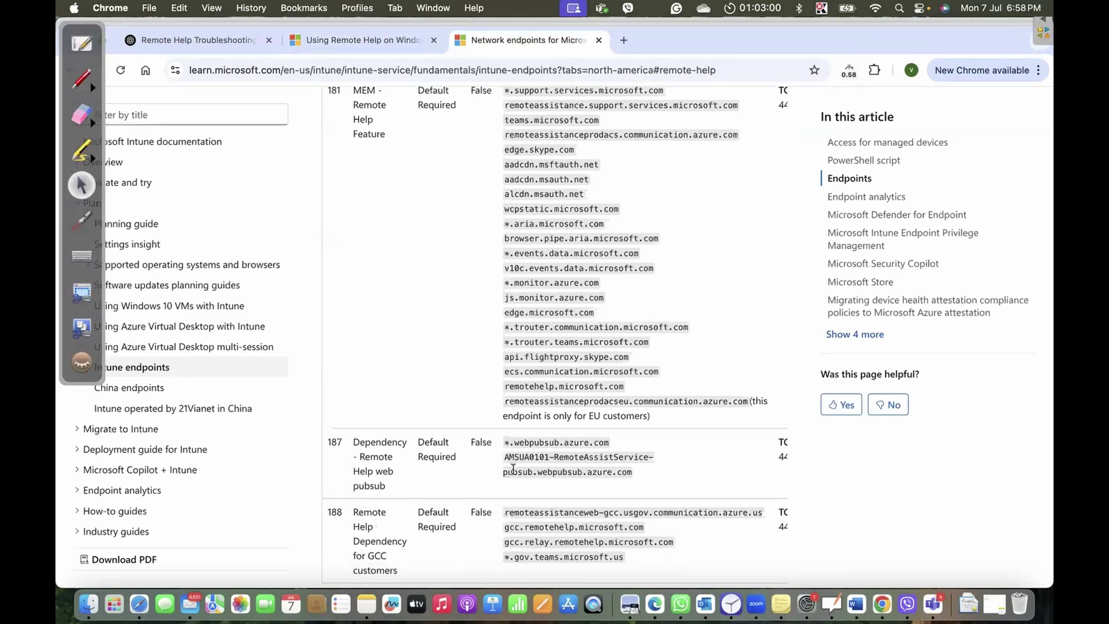
scroll(587, 457, "right", 2)
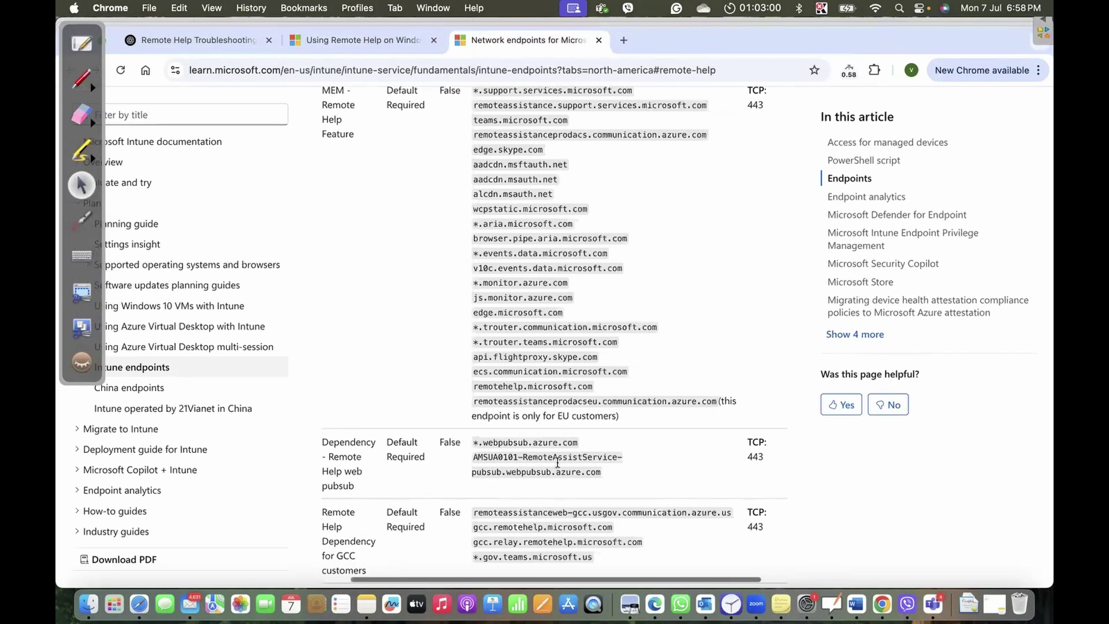
scroll(525, 484, "right", 1)
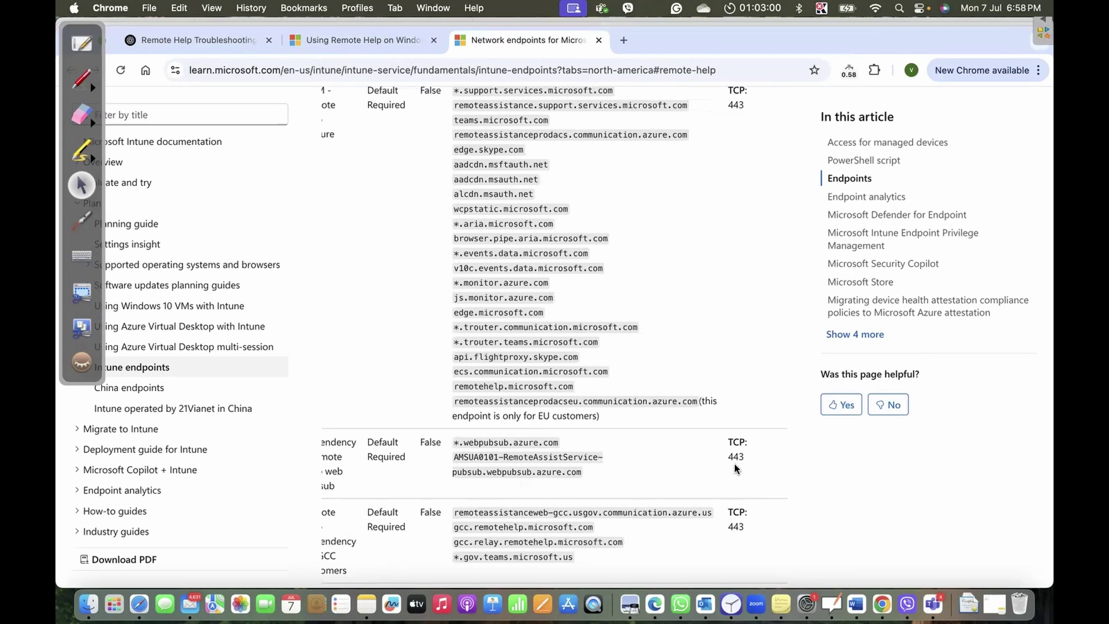
scroll(735, 468, "left", 3)
scroll(735, 468, "down", 1)
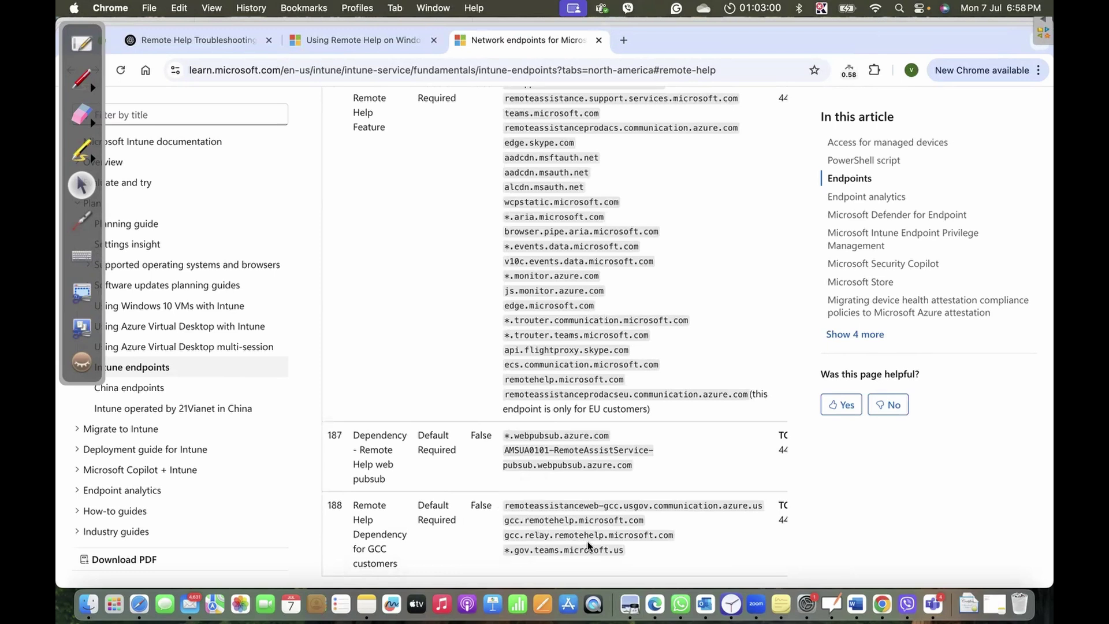
scroll(589, 546, "up", 3)
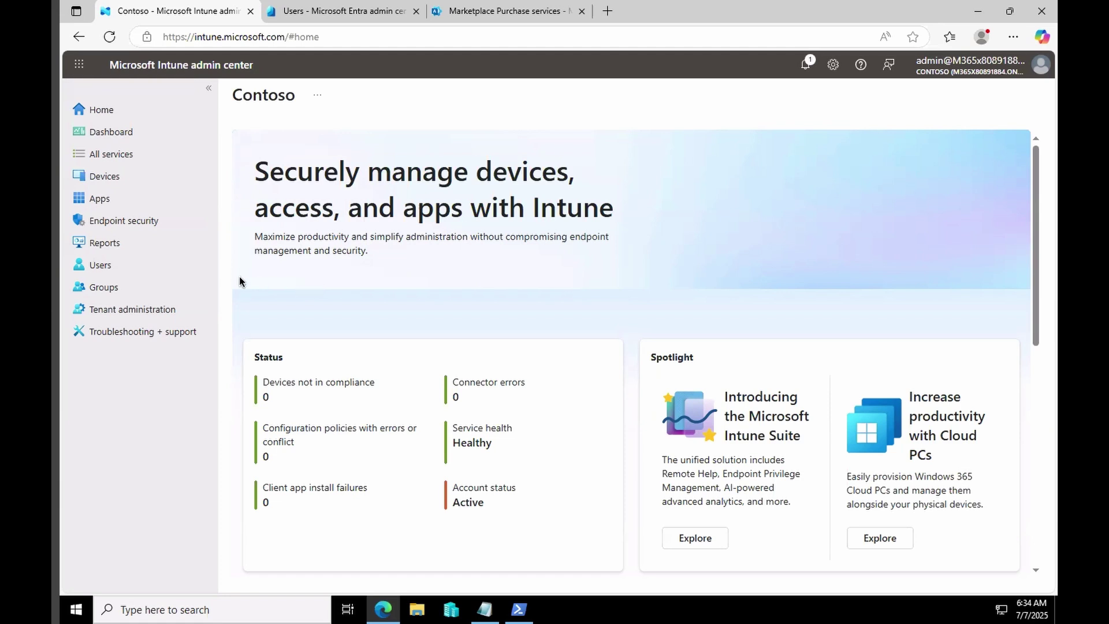
Open Tenant administration's Intune add-ons list and expand, then collapse, Microsoft Intune Suite.
left_click(133, 312)
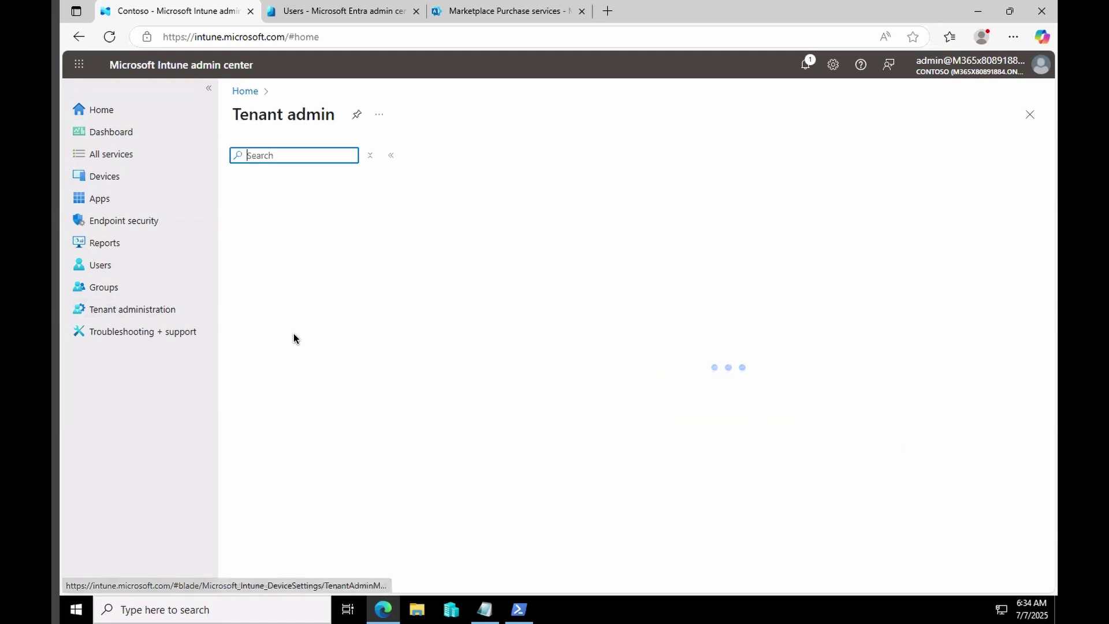
left_click(285, 391)
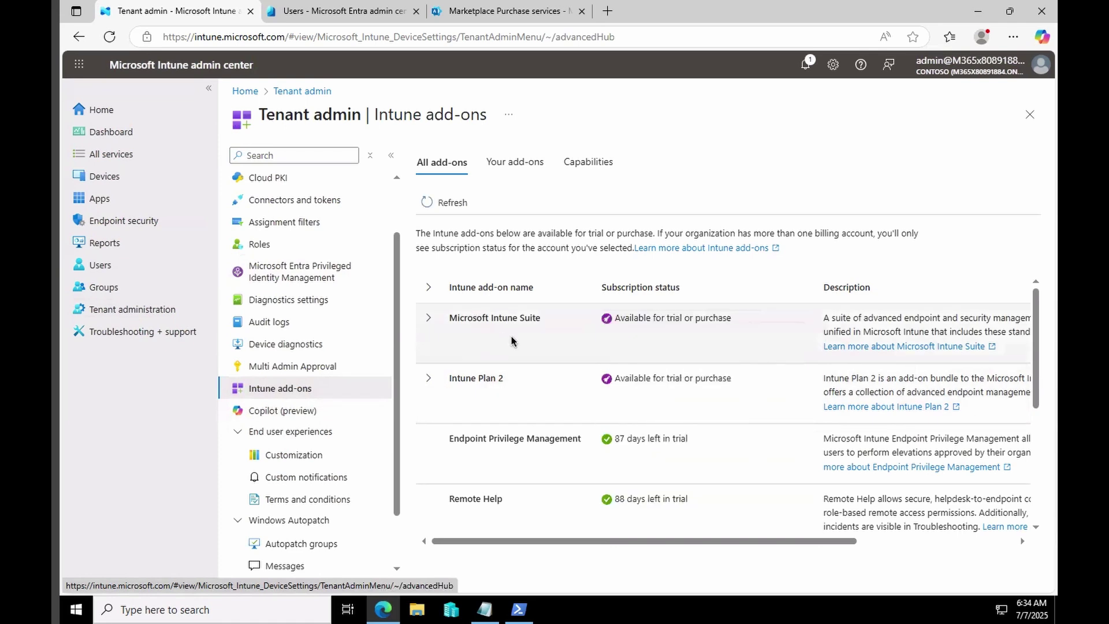
left_click(428, 318)
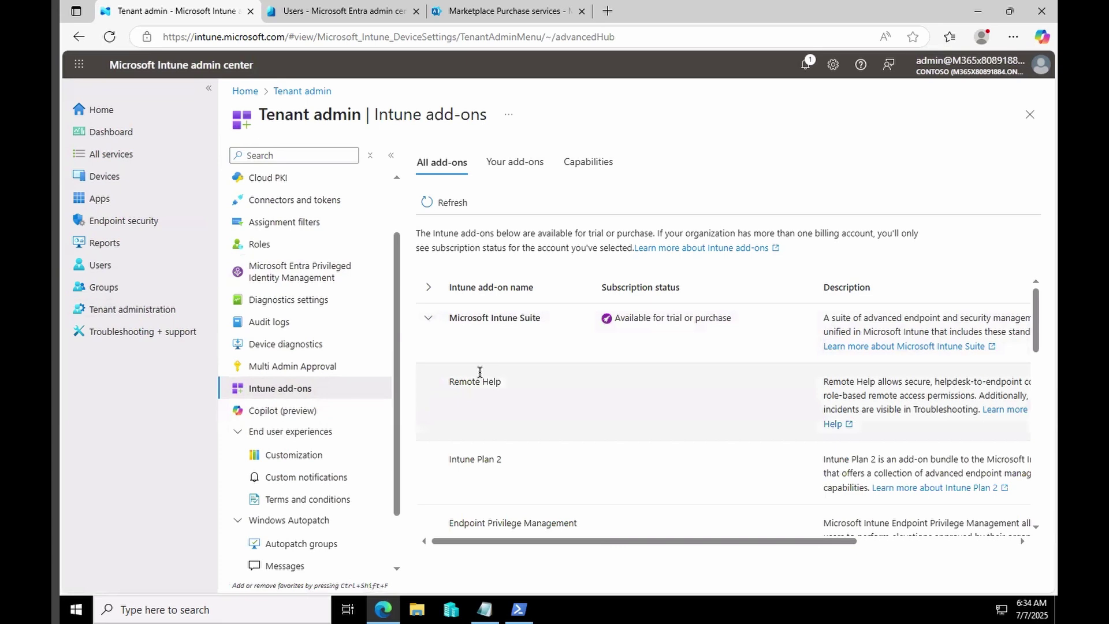
left_click(428, 318)
View the Remote Help add-on details showing 88 days left in trial, then close them.
scroll(542, 459, "down", 2)
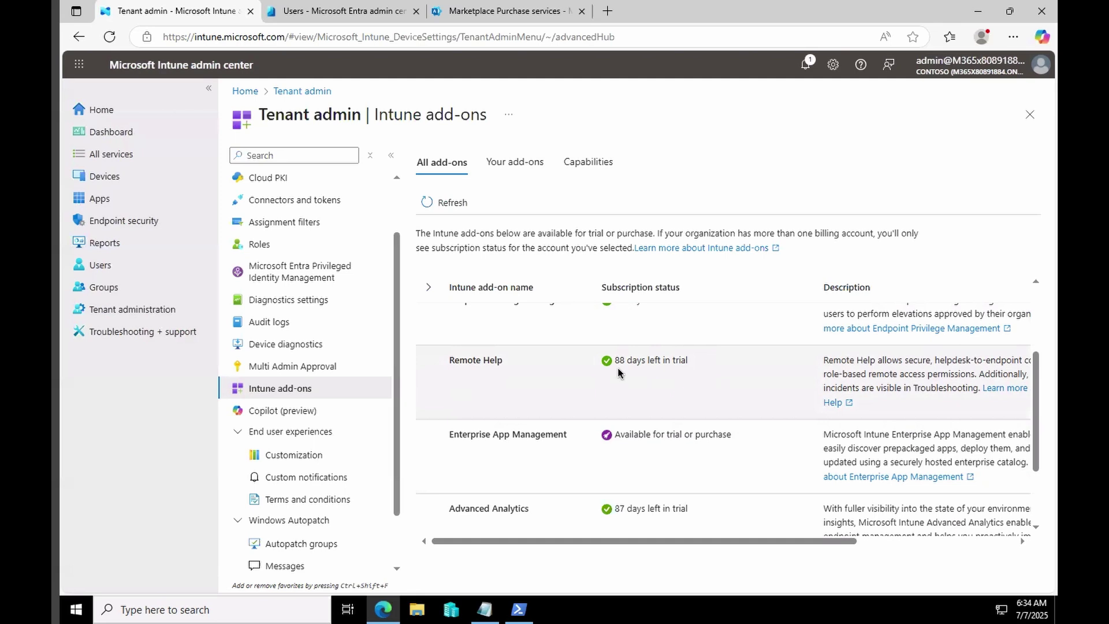
left_click_drag(619, 543, 799, 527)
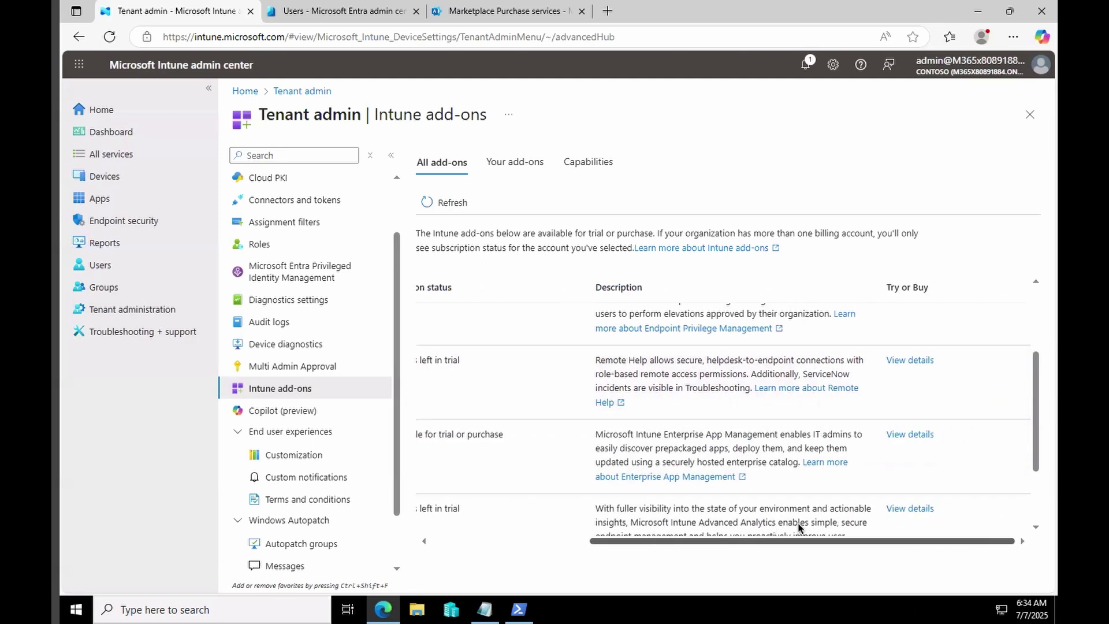
left_click(910, 360)
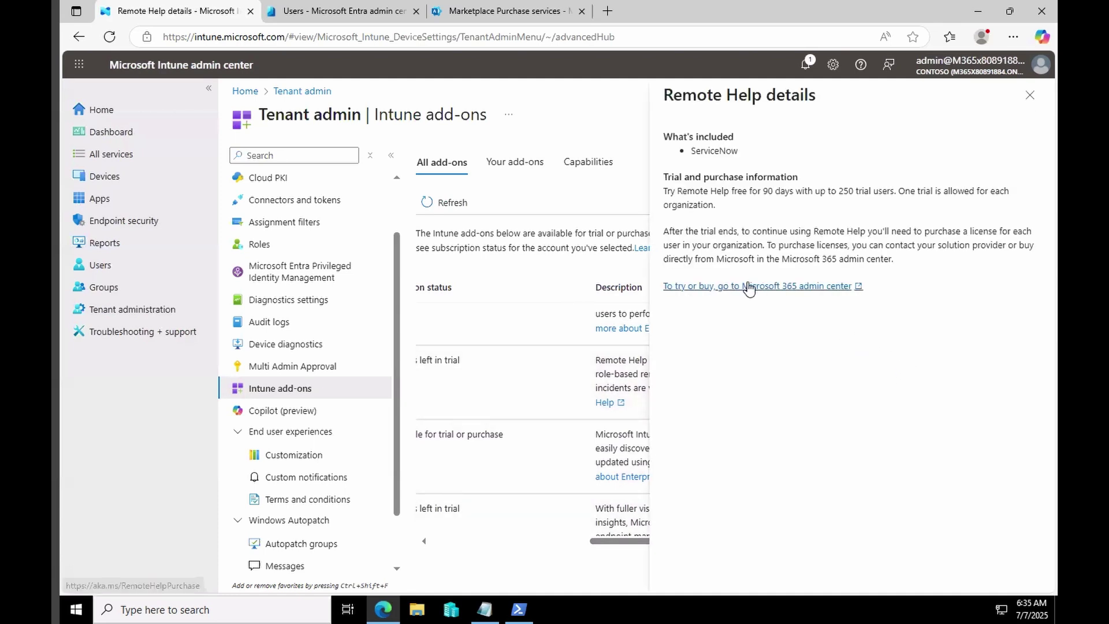
left_click(1028, 97)
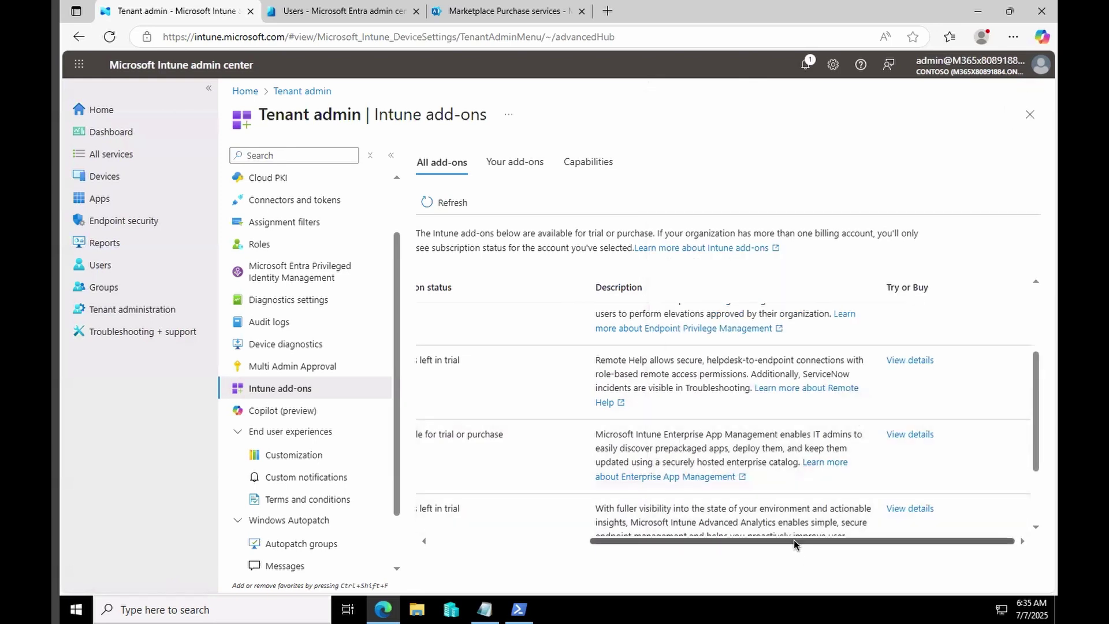
left_click_drag(794, 542, 571, 543)
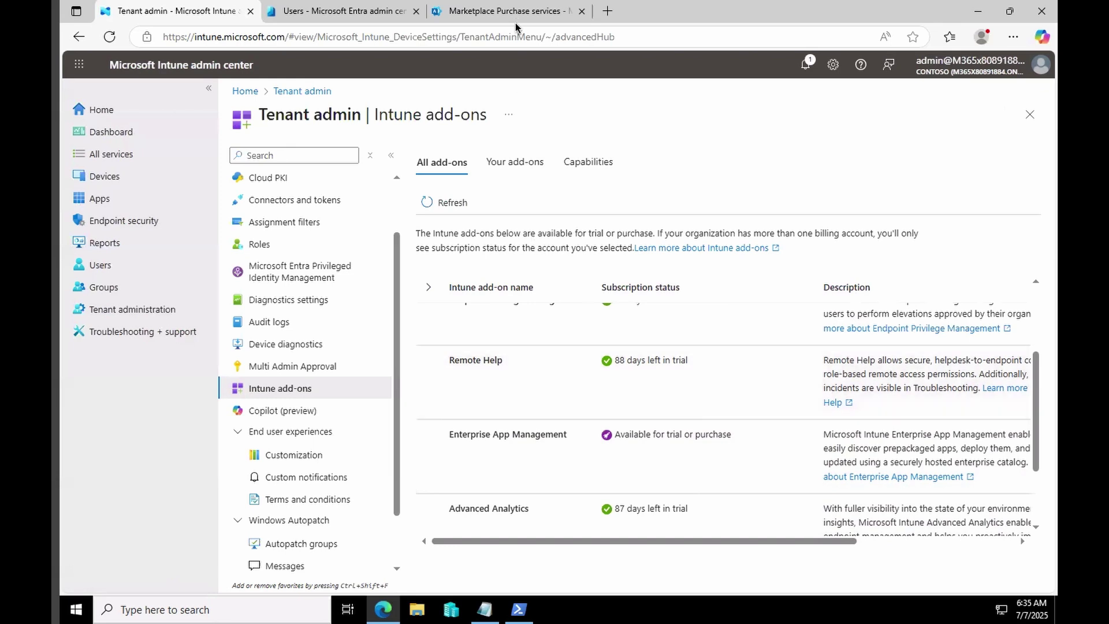
Search Active users for the user and confirm their Microsoft Intune Remote Help license.
left_click(484, 13)
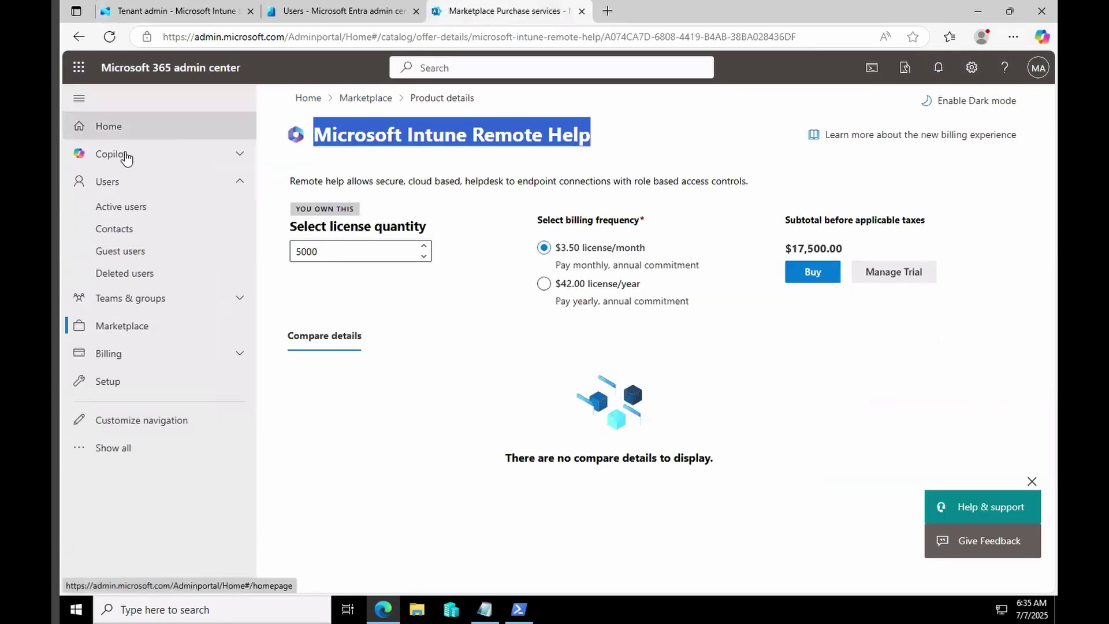
left_click(116, 206)
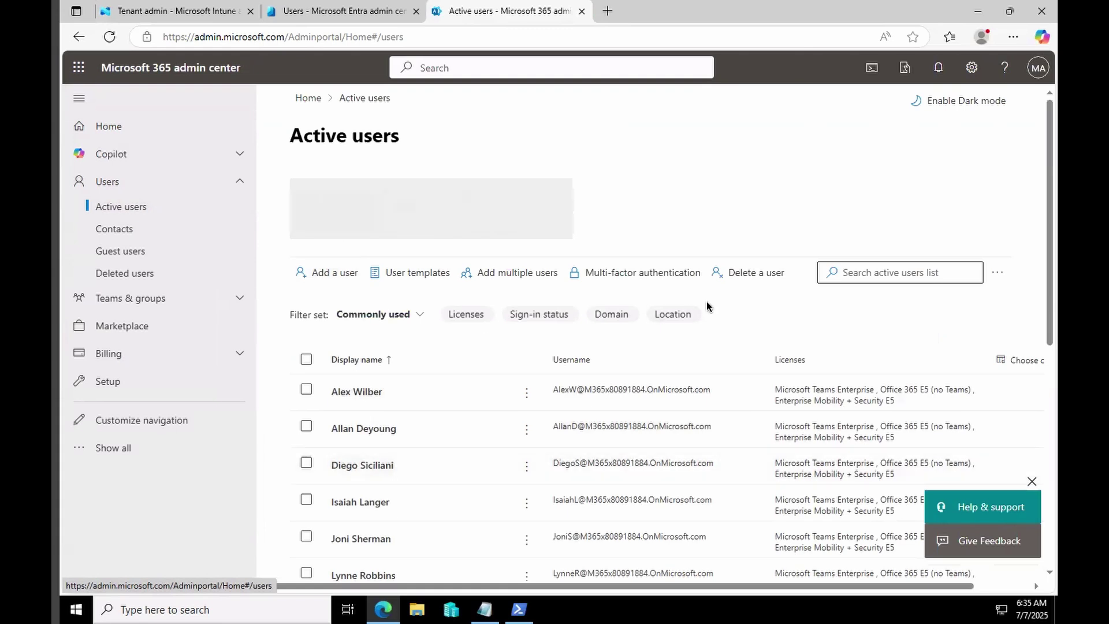
left_click(854, 273)
type("m")
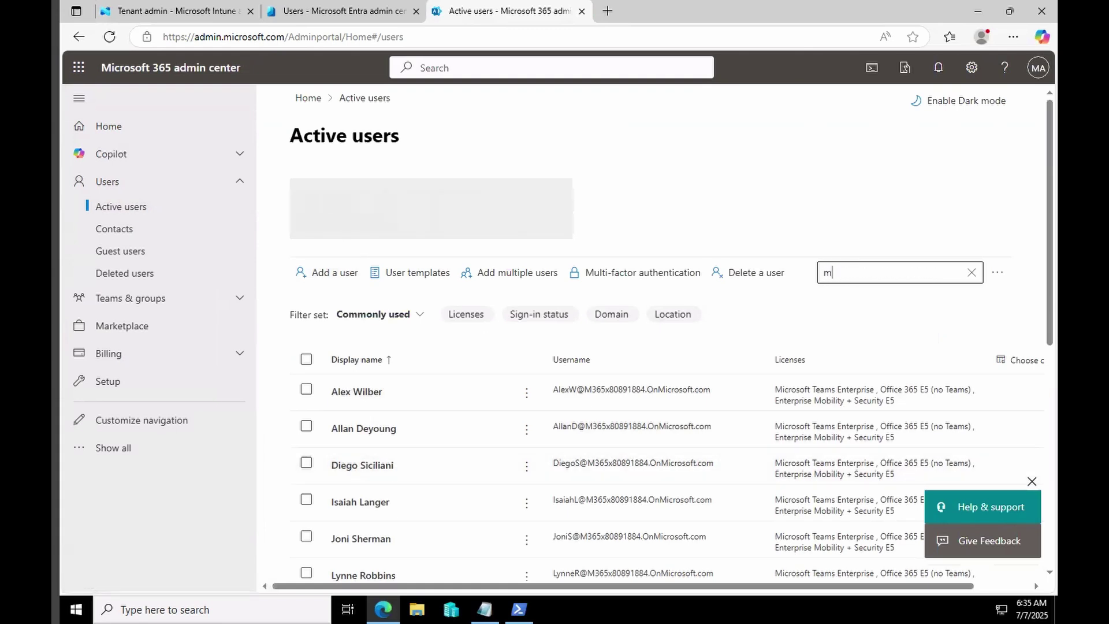
type("ega")
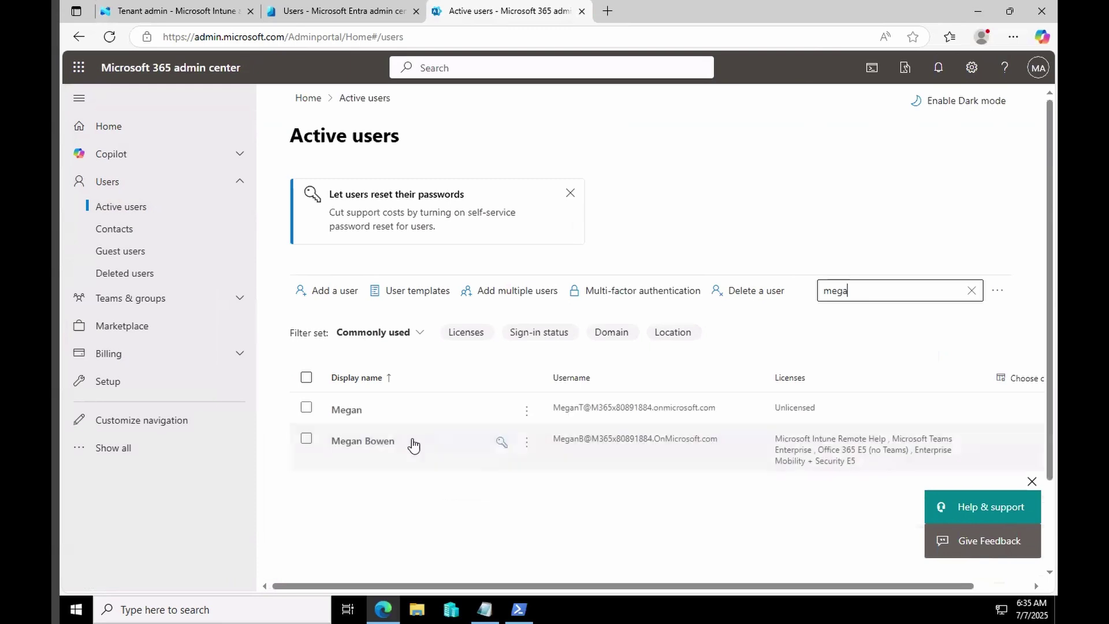
left_click(373, 447)
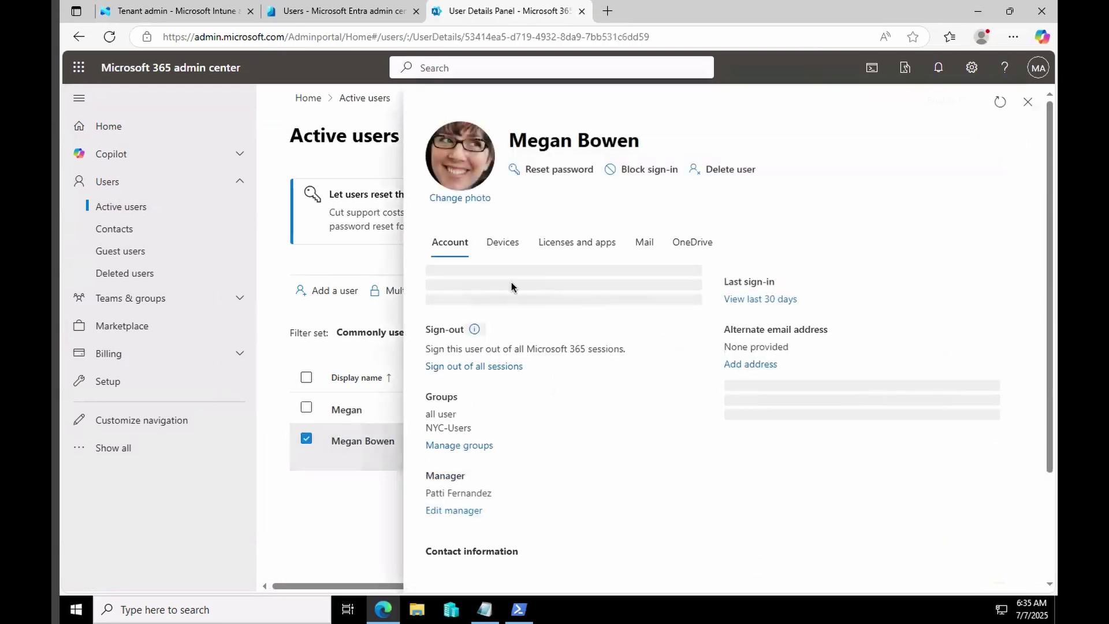
left_click(572, 248)
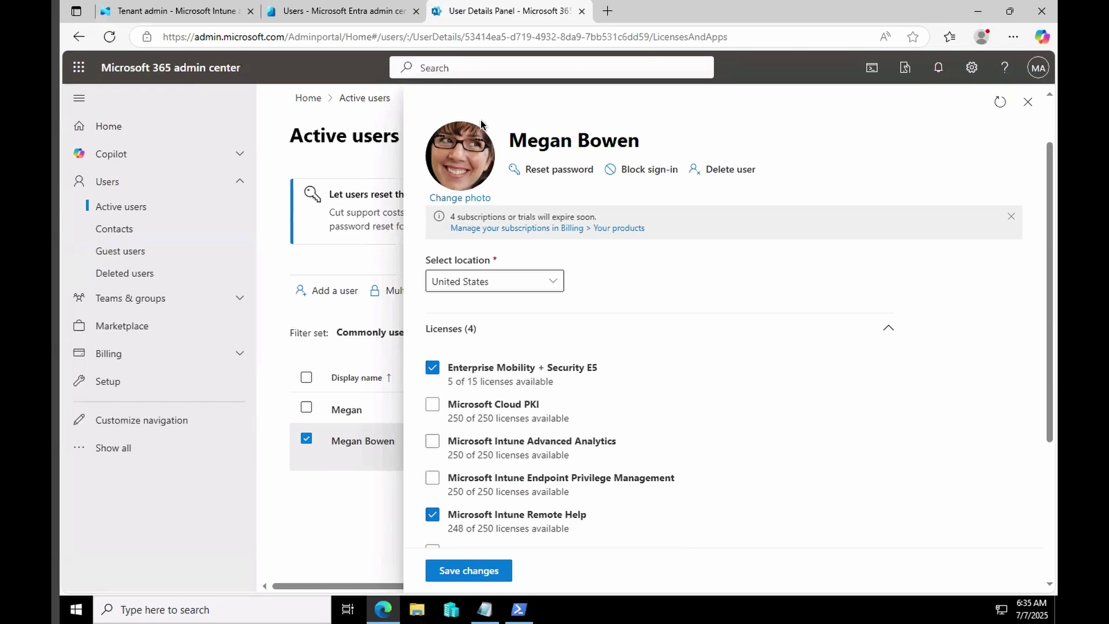
key("Escape")
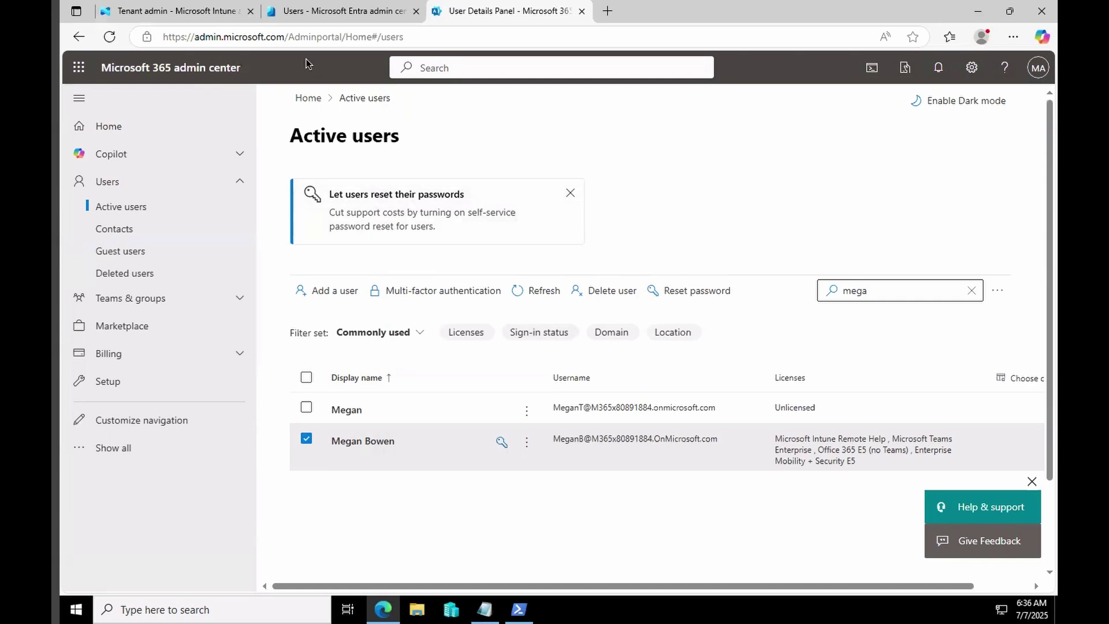
Return to Intune Tenant admin and open the Remote Help settings.
left_click(333, 17)
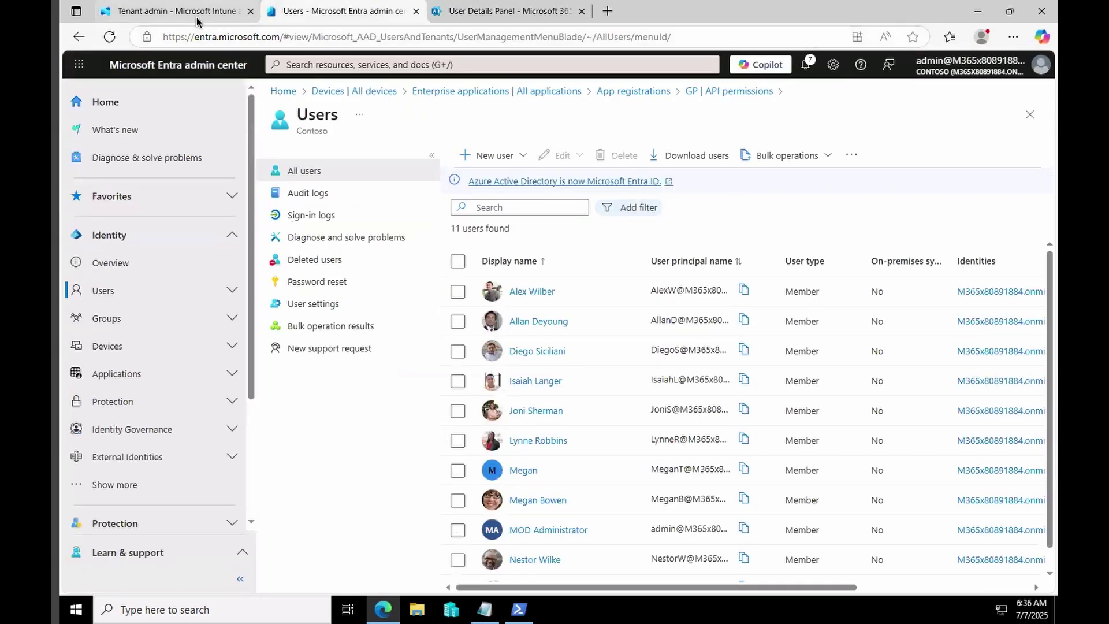
left_click(173, 11)
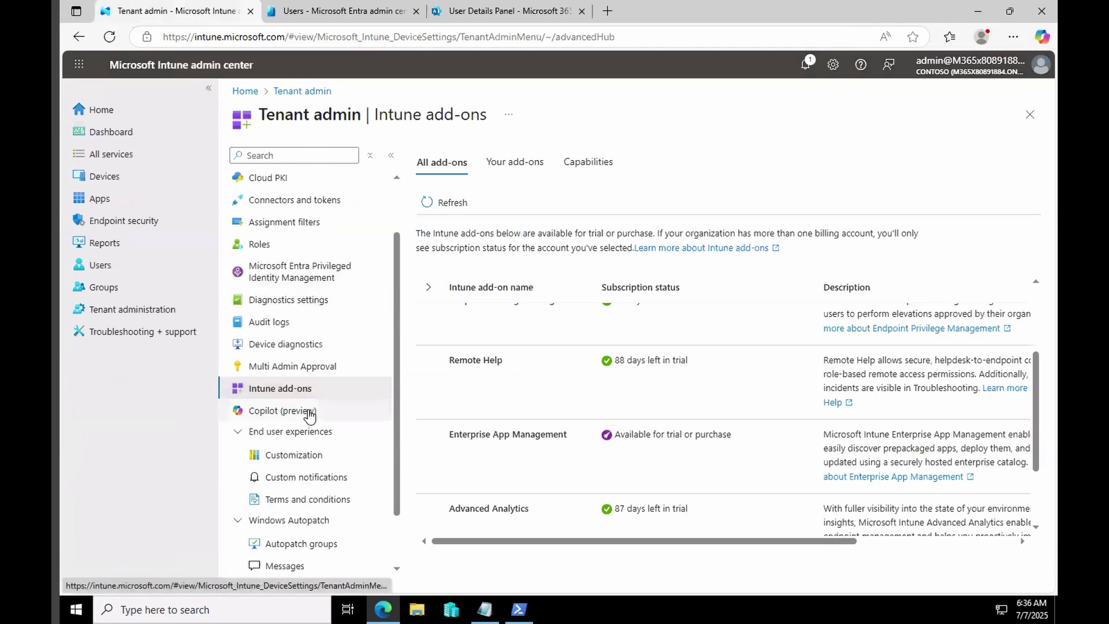
scroll(312, 396, "up", 2)
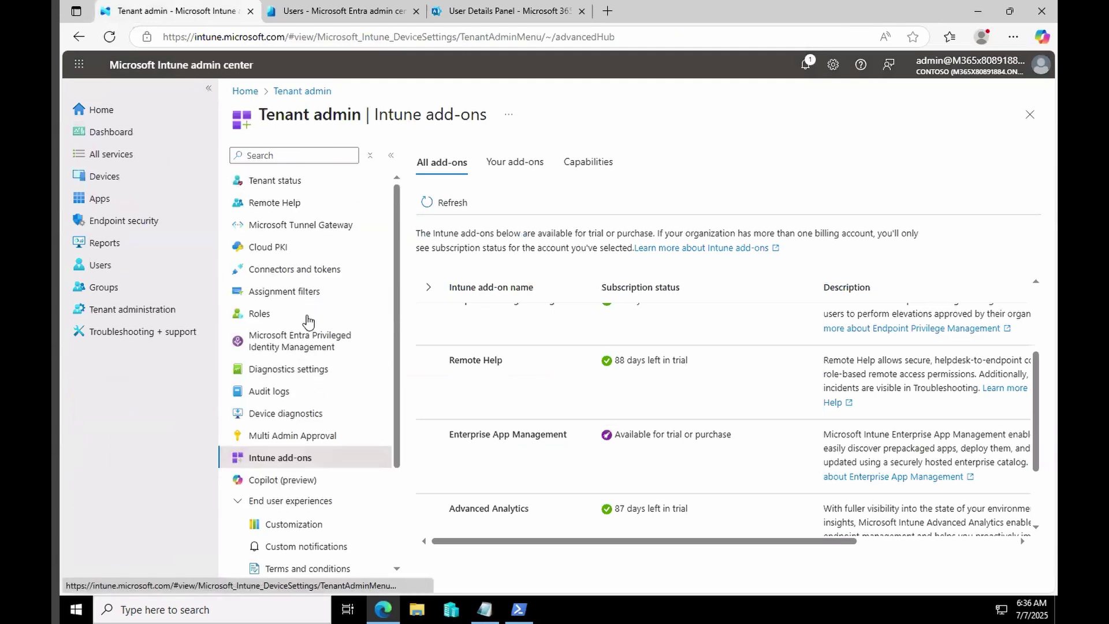
left_click(274, 203)
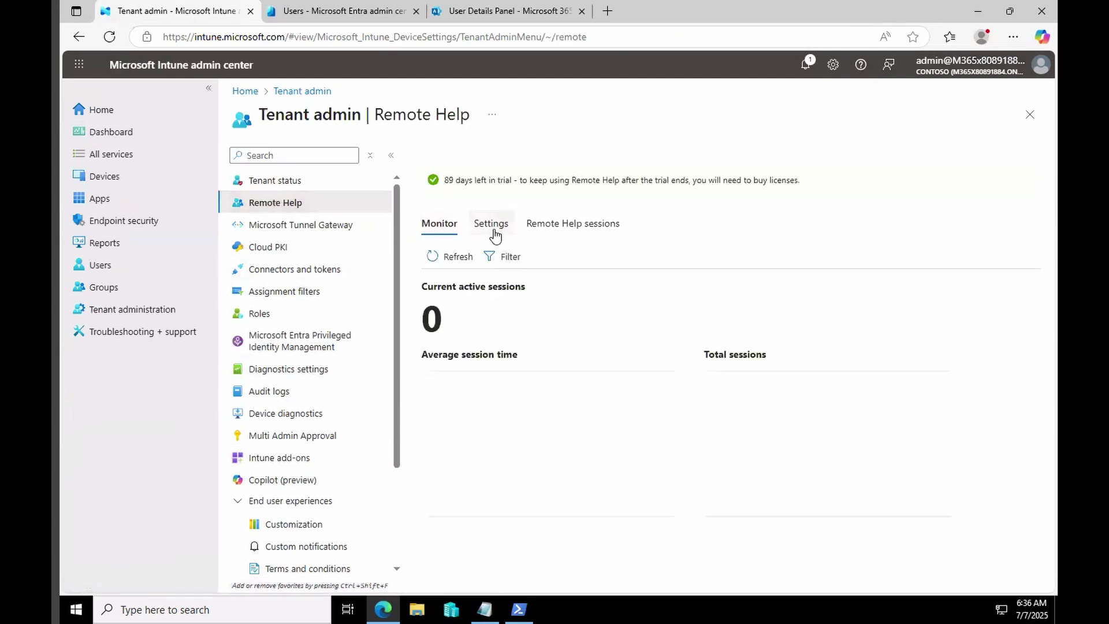
left_click(491, 225)
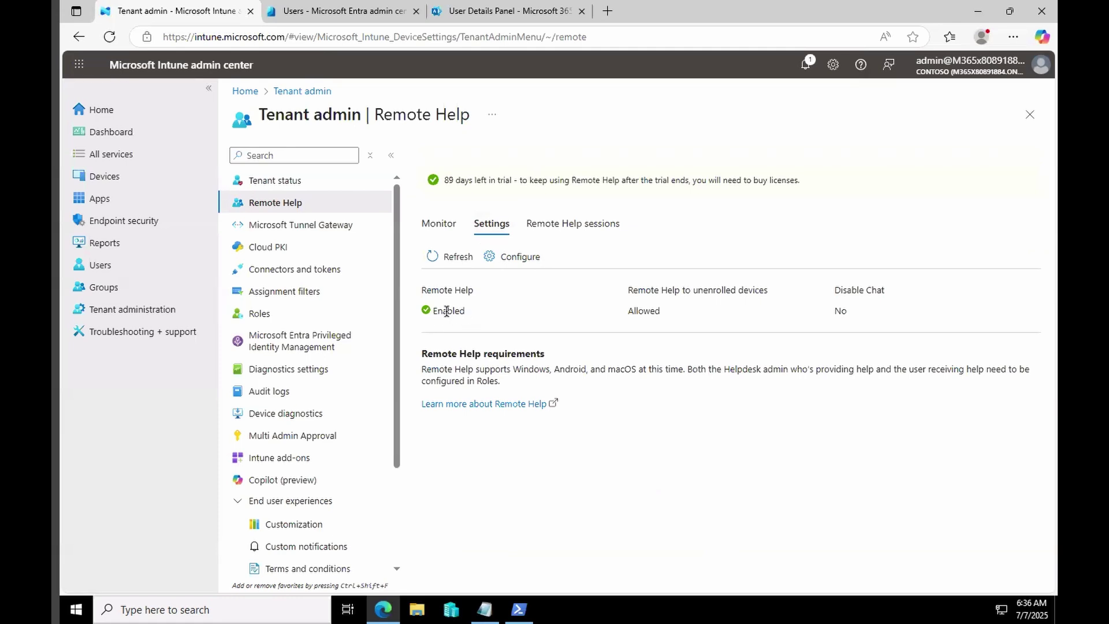
Configure Remote Help as Enabled and allowed for unenrolled devices.
left_click(520, 256)
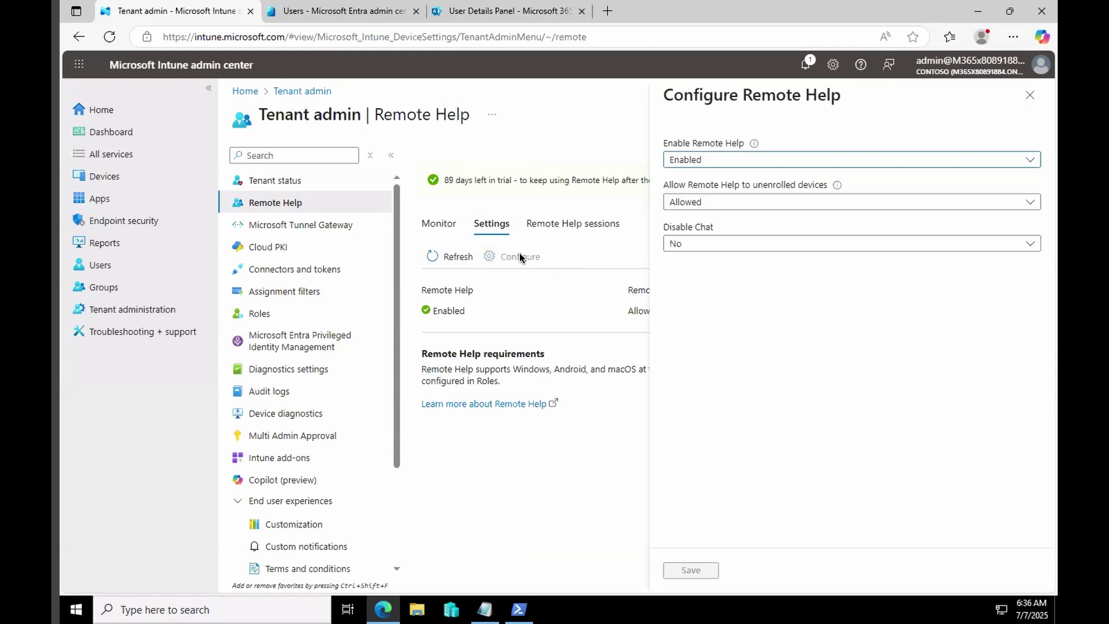
left_click(719, 161)
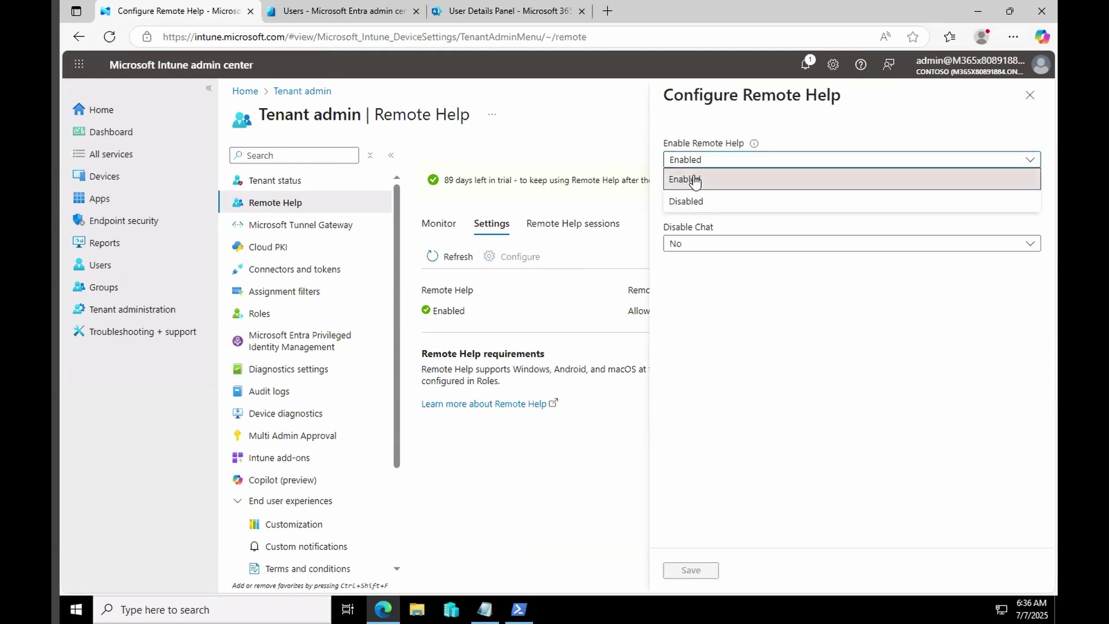
left_click(698, 181)
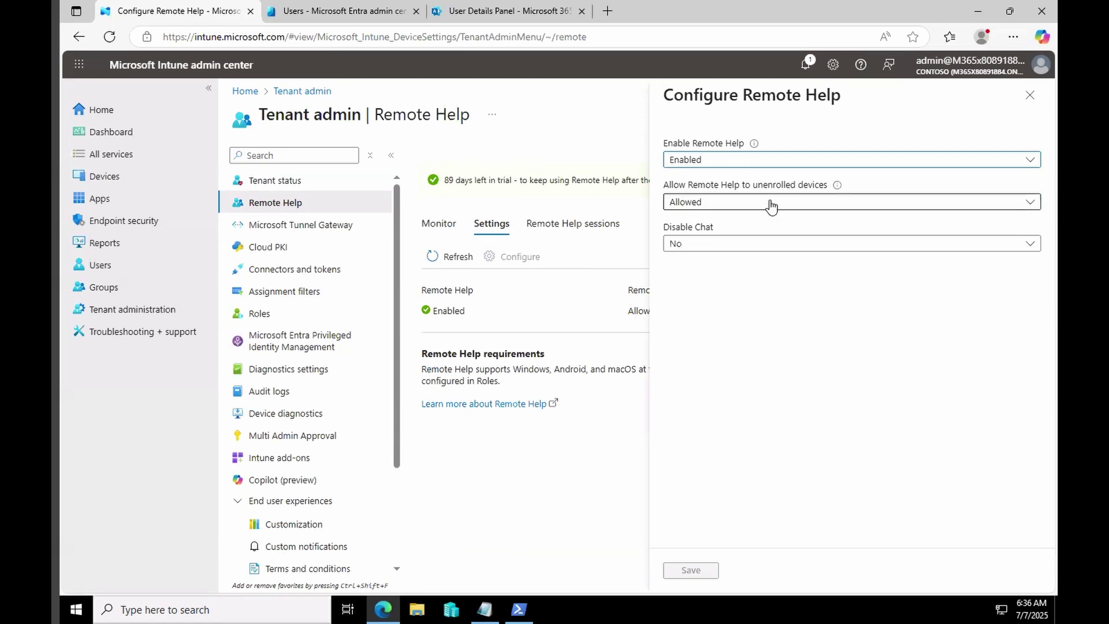
left_click(771, 205)
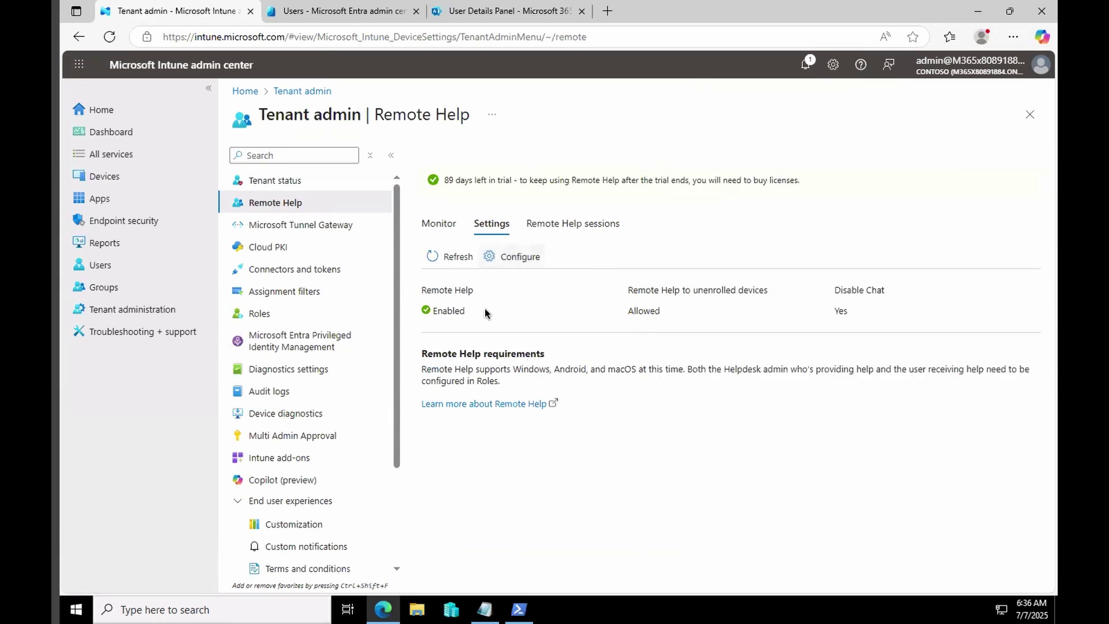
left_click(570, 231)
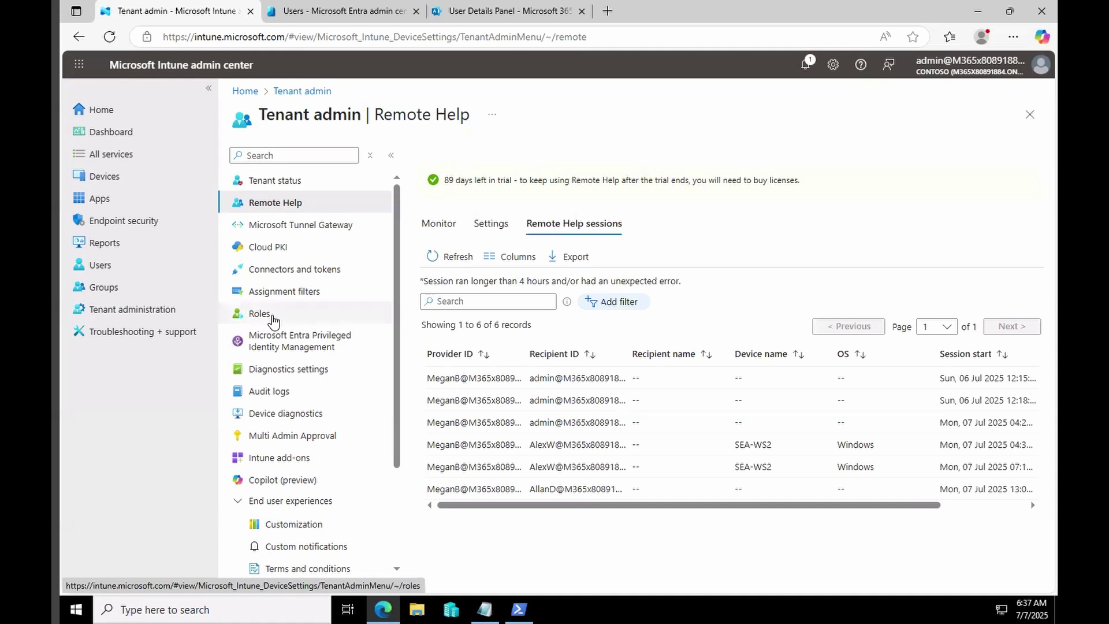
Review the six Remote Help session records, then open the Intune Roles list.
left_click(274, 321)
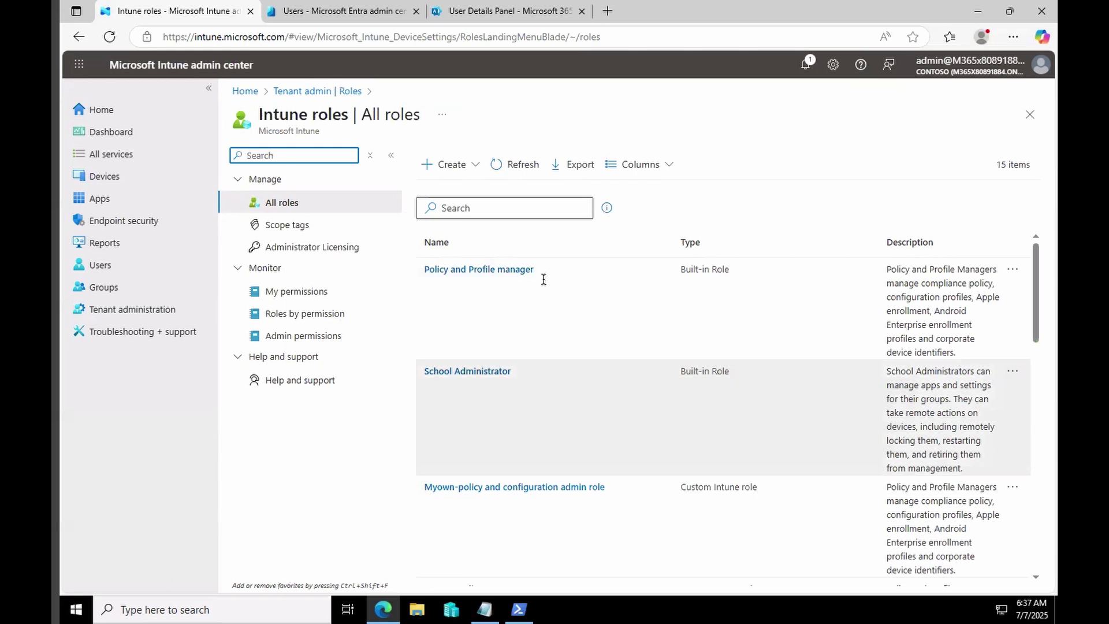
Search roles for 'oper' and open the Help Desk Operator role.
left_click(500, 209)
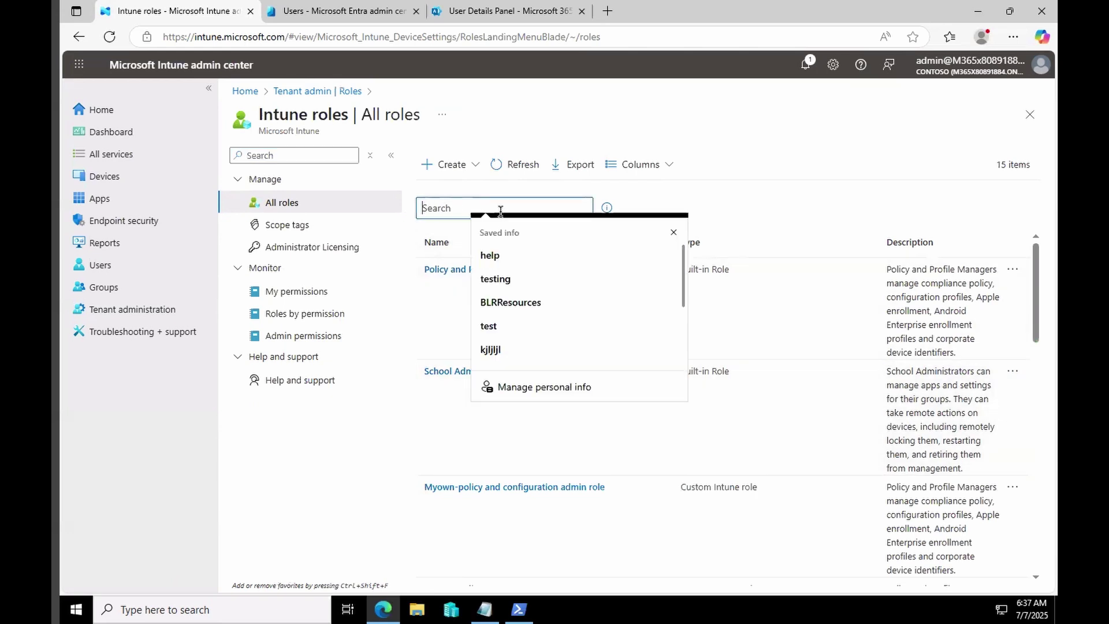
type("oper")
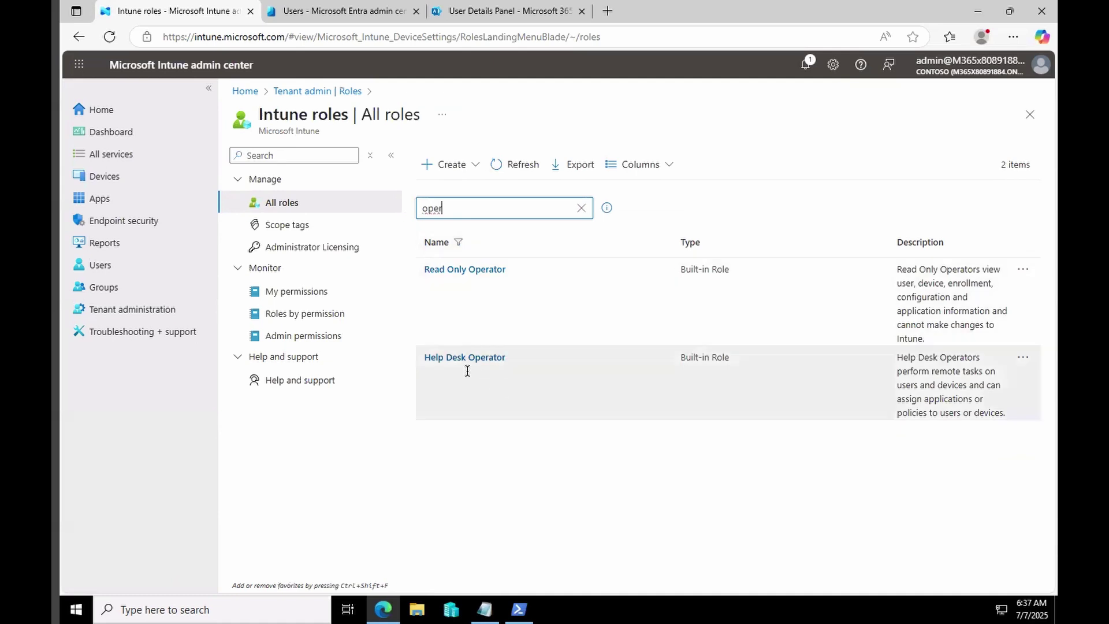
left_click(474, 364)
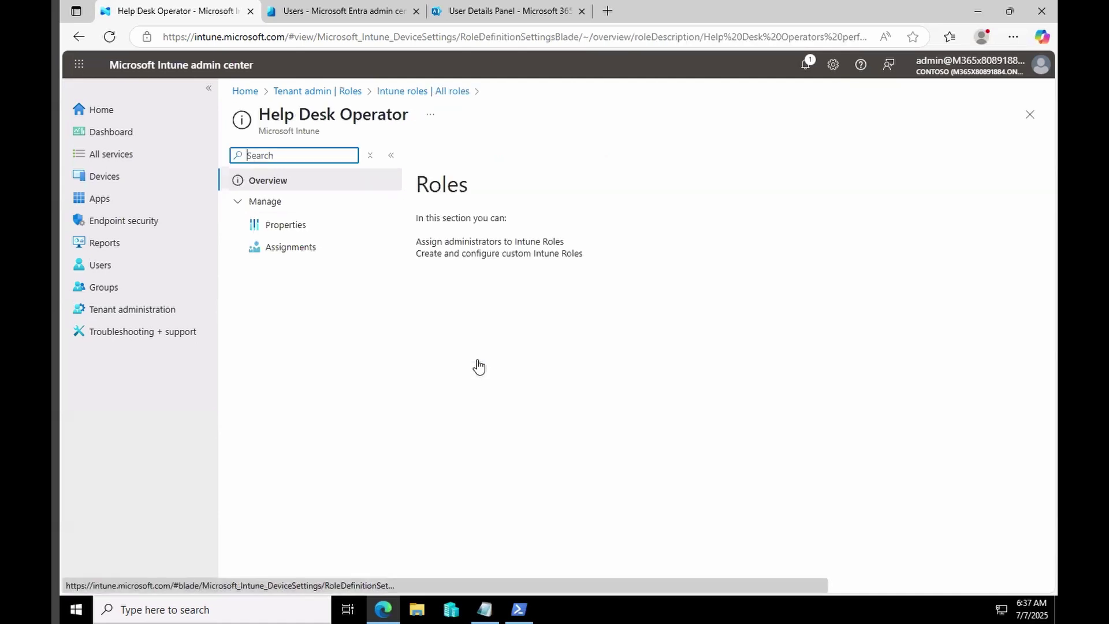
Review the role's Remote Help app permissions in Properties, then show its Assignments.
left_click(287, 227)
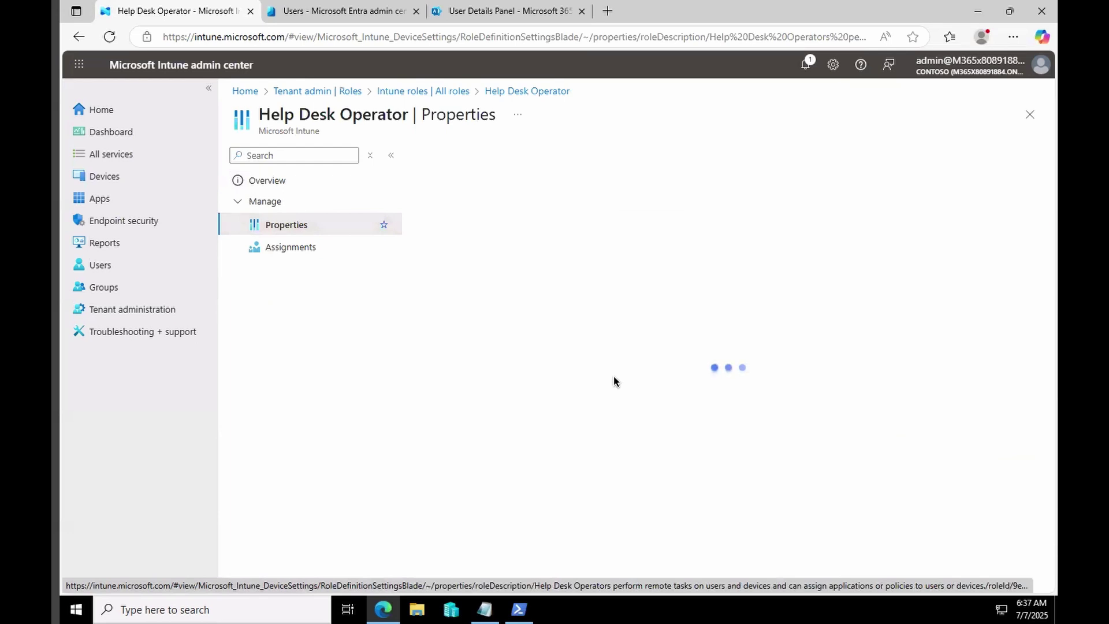
scroll(614, 377, "down", 3)
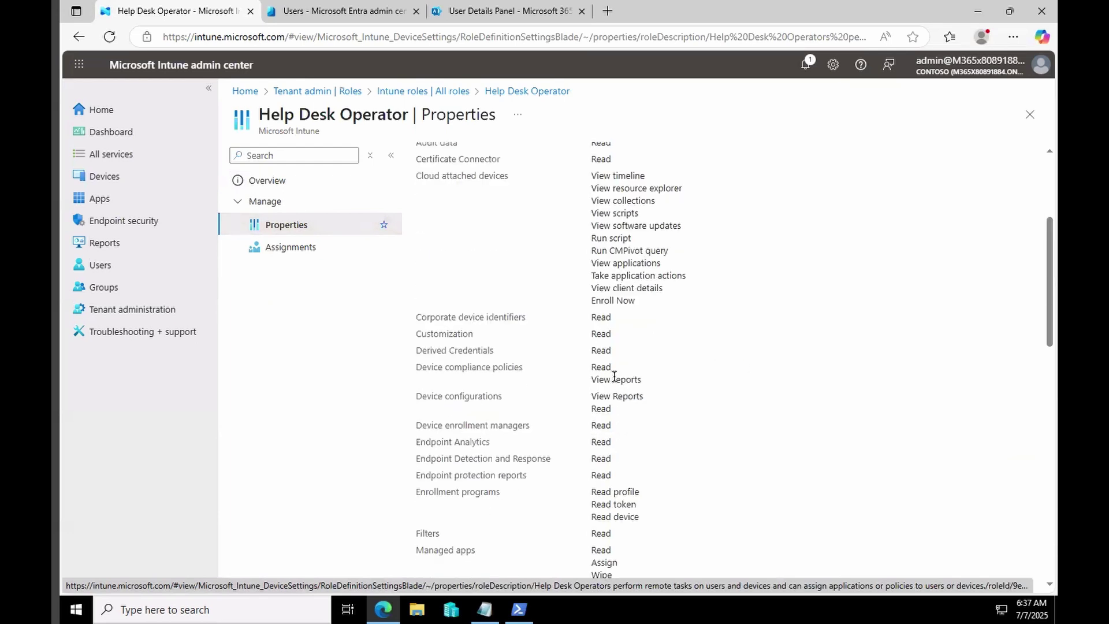
scroll(615, 377, "down", 5)
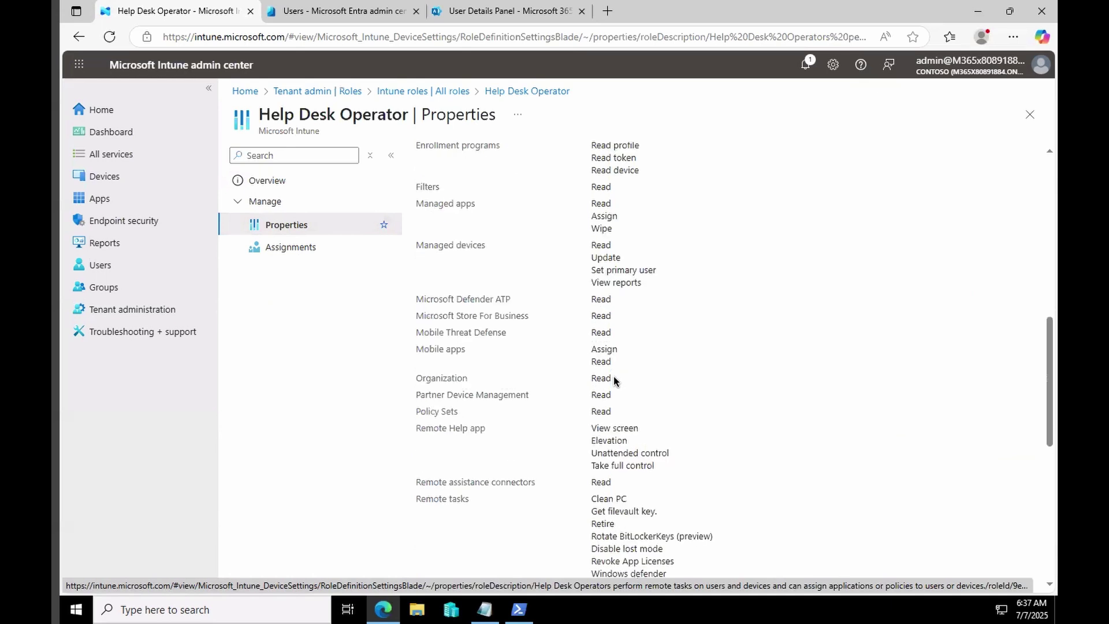
triple_click(479, 430)
left_click_drag(504, 438, 661, 468)
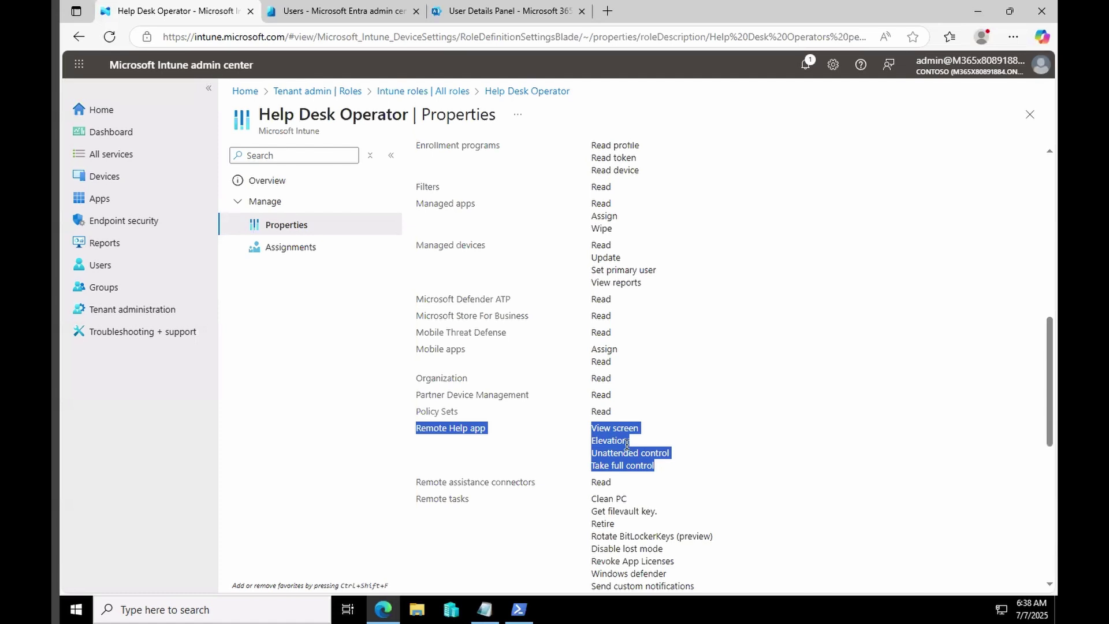
left_click(294, 249)
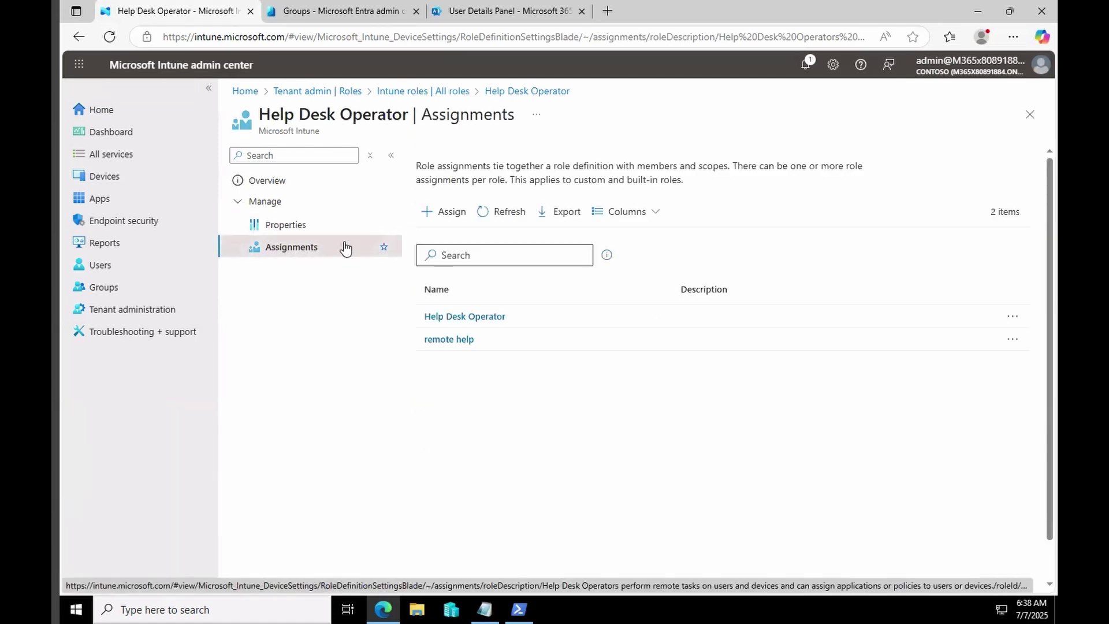
Start a new role assignment named 'test', then cancel it.
left_click(445, 215)
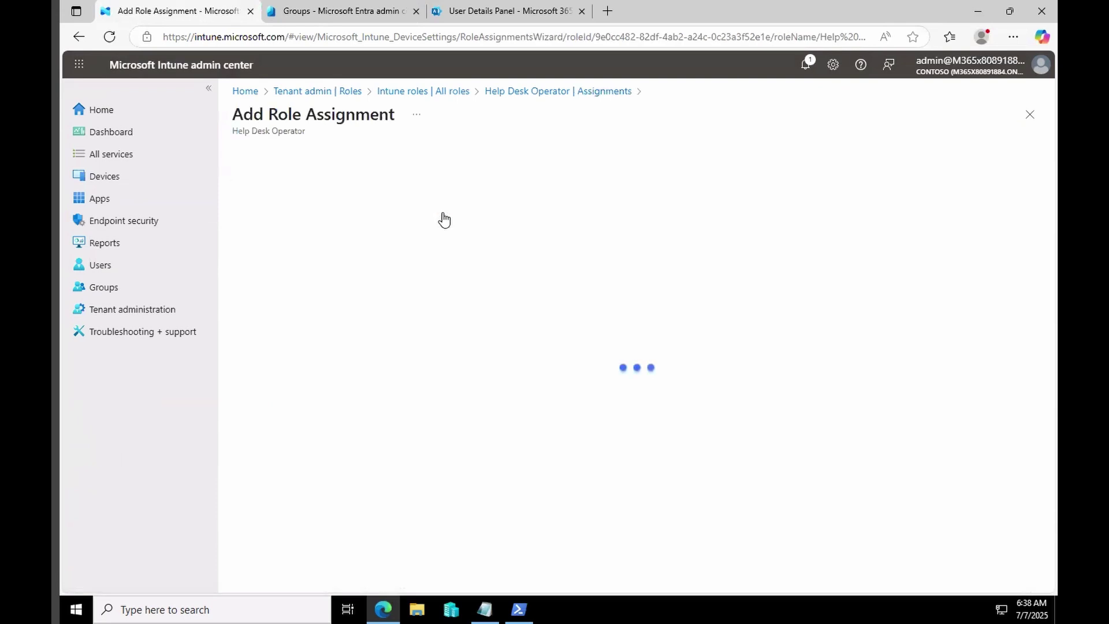
left_click(441, 196)
left_click(458, 270)
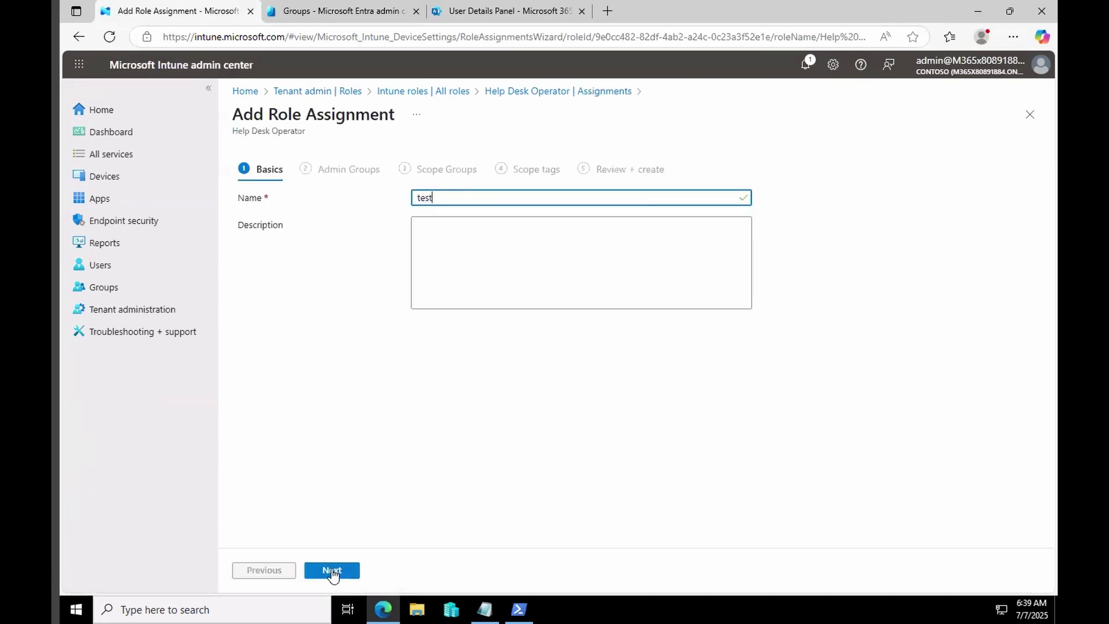
left_click(331, 570)
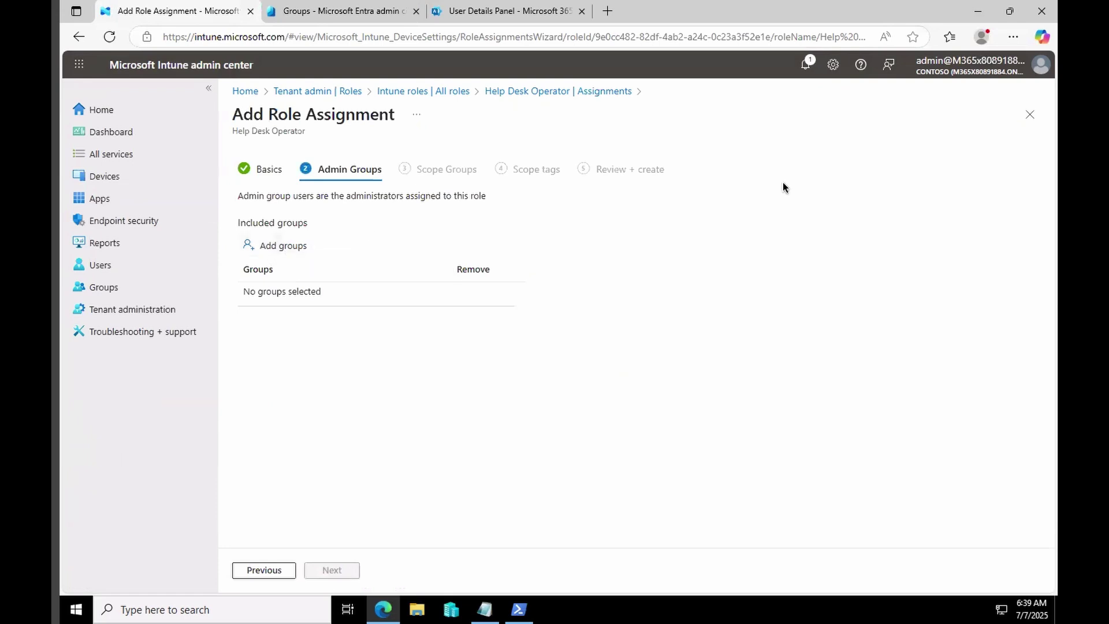
left_click(1030, 115)
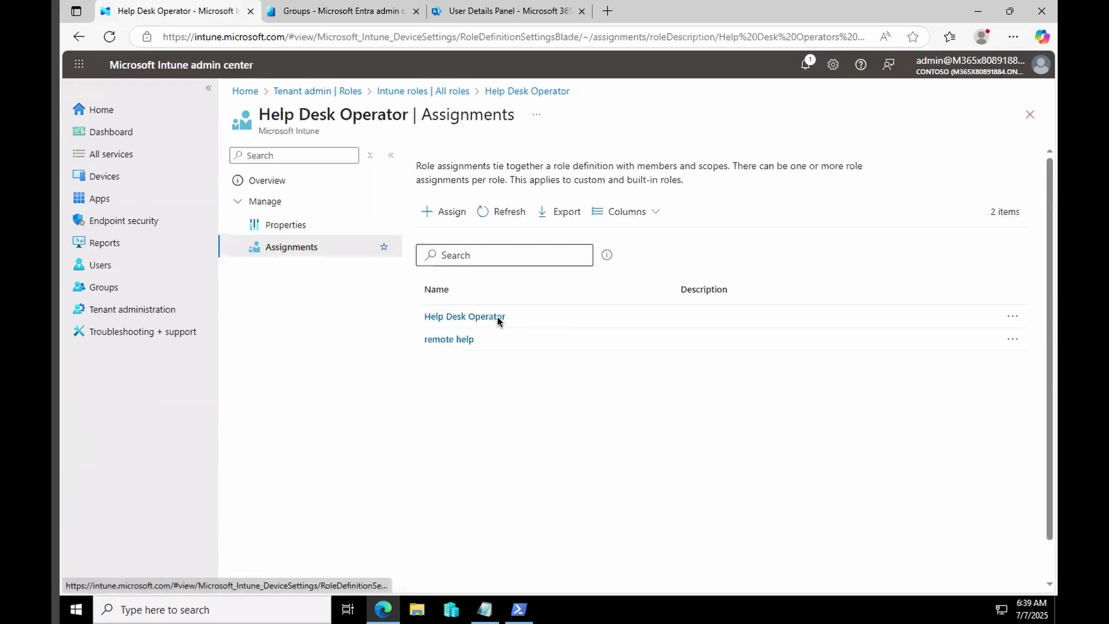
Check the Help Desk Operator assignment, then view the all user group's members in Entra.
left_click(474, 320)
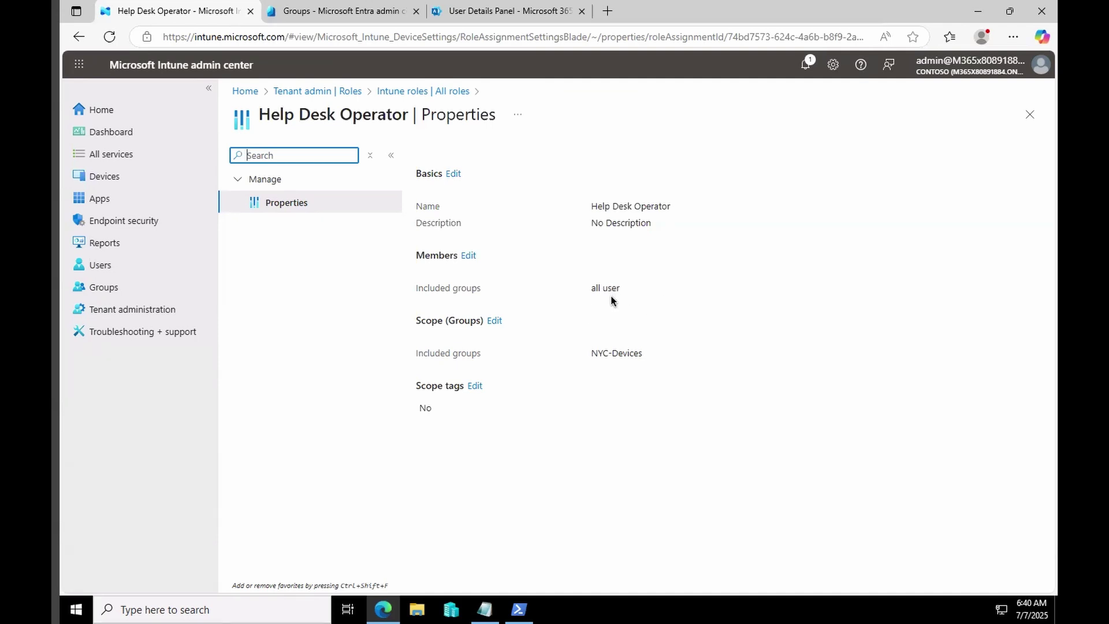
left_click(319, 15)
left_click(537, 340)
left_click(289, 266)
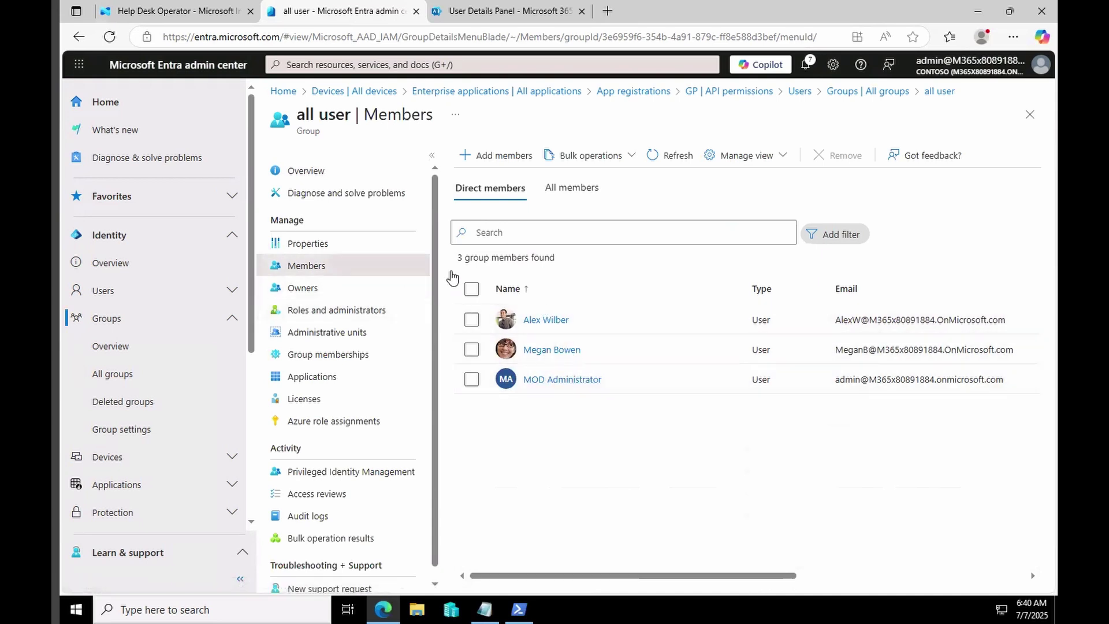
Close the all user Members and All groups blades.
left_click(1030, 114)
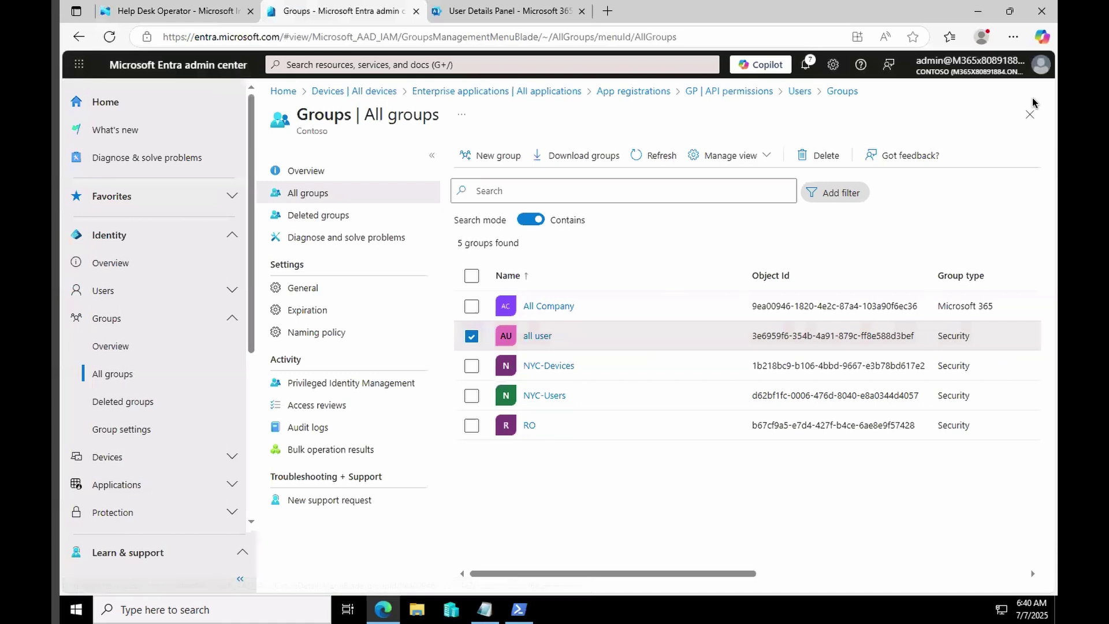
left_click(1030, 114)
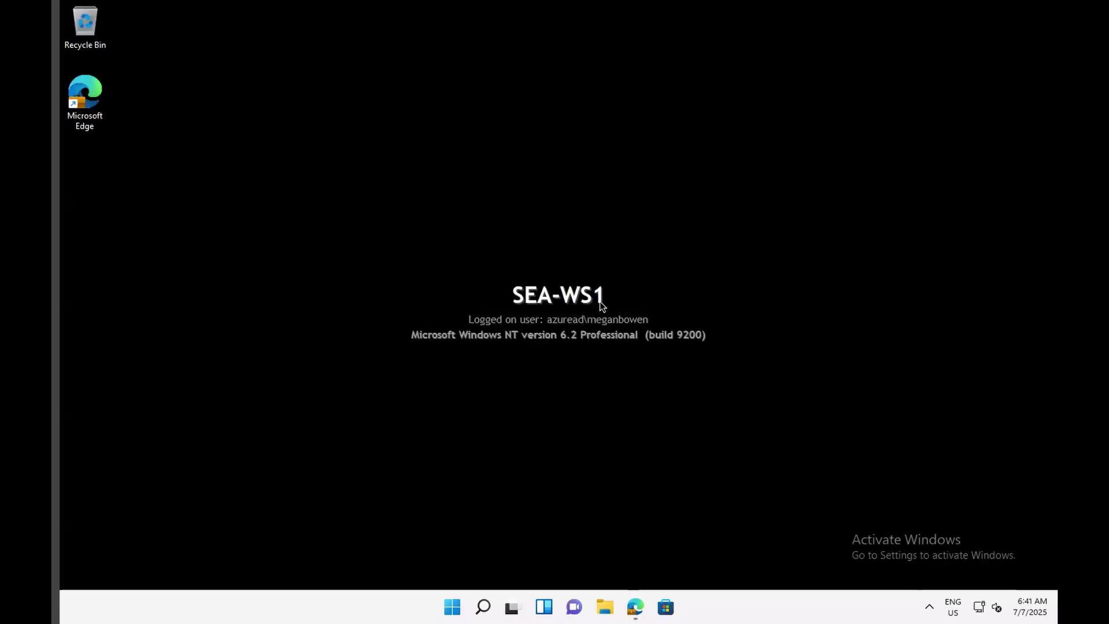
Launch Edge on SEA-WS1, Google 'remote help mic', and download the Remote Help installer.
left_click(453, 607)
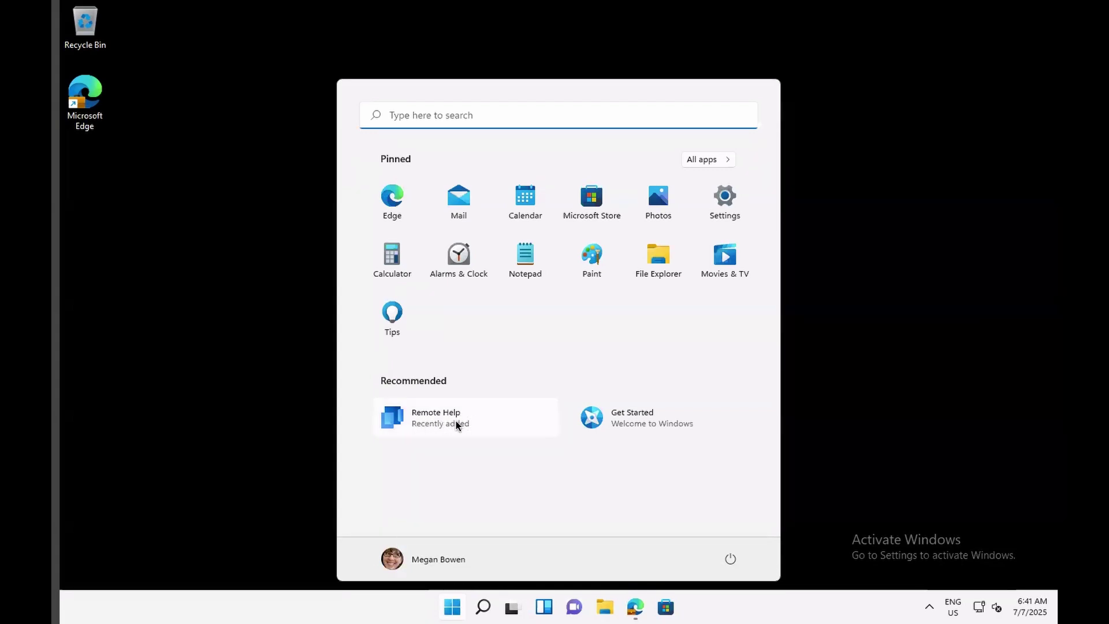
left_click(634, 604)
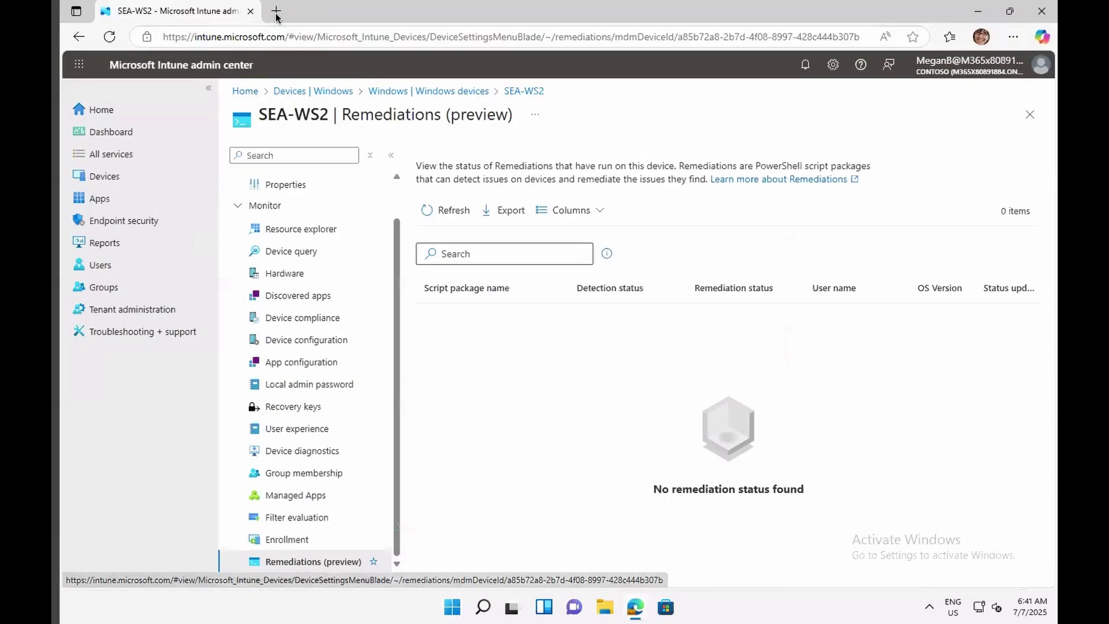
left_click(275, 14)
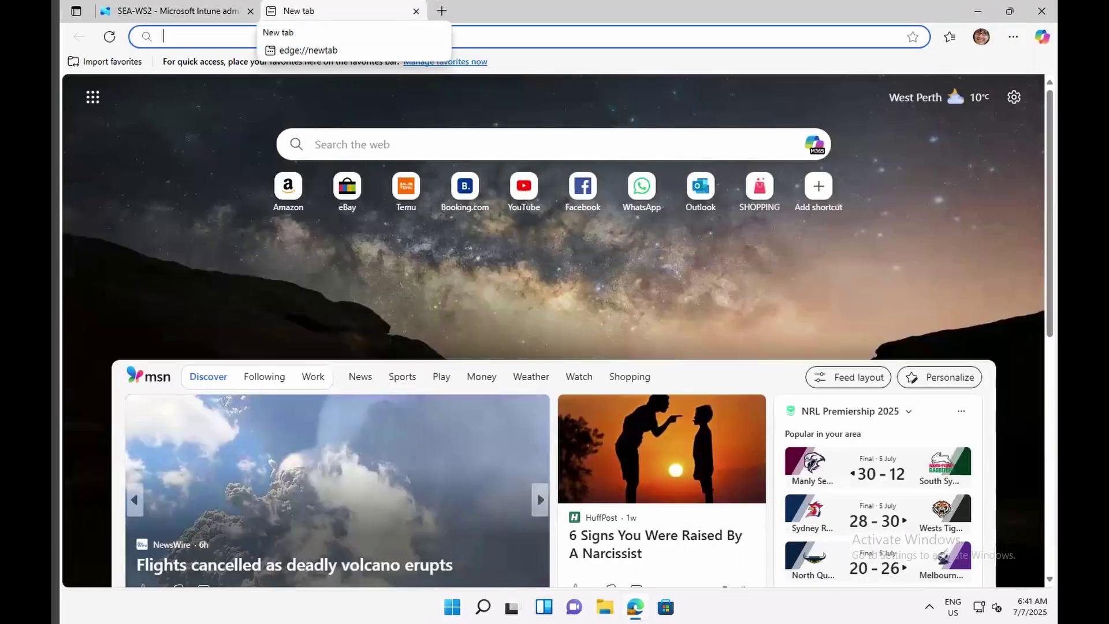
type("google.com")
key("Return")
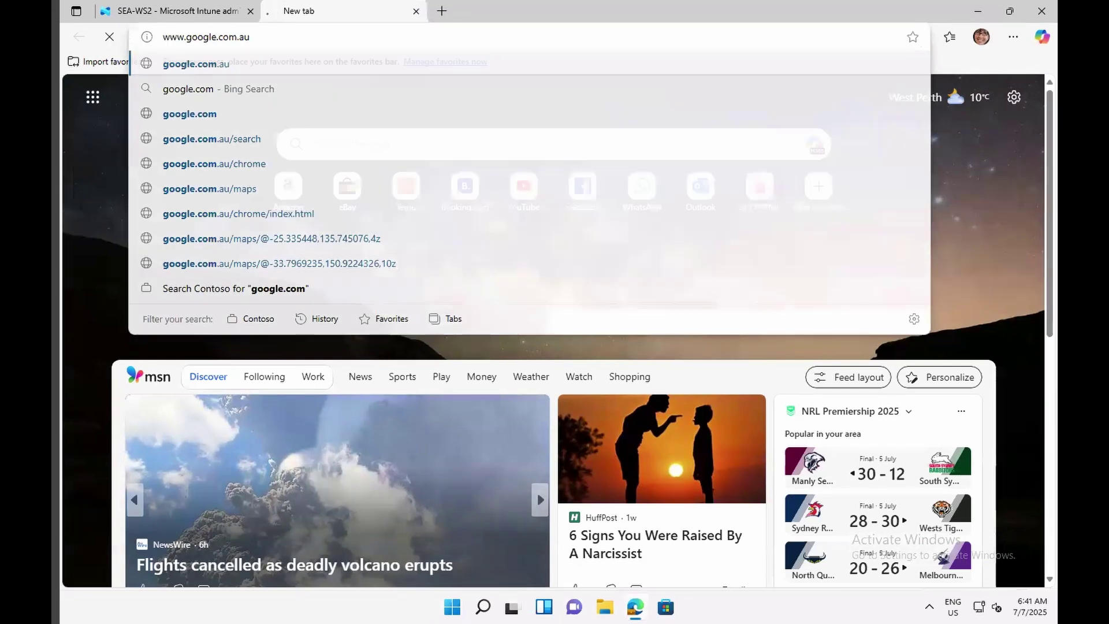
type("remote help ")
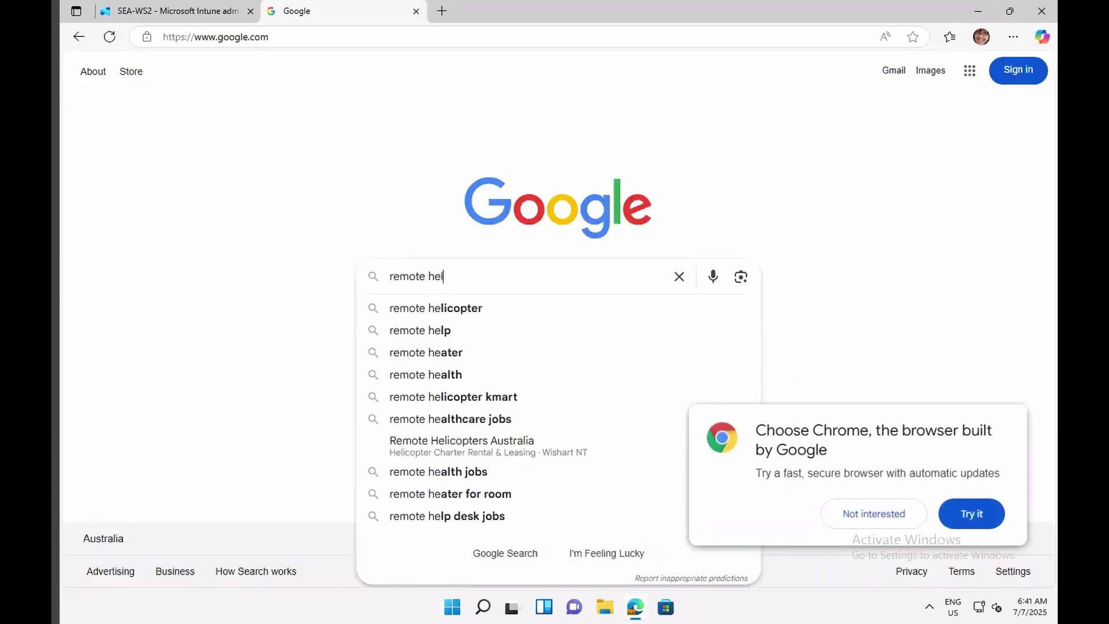
type("microsoft download")
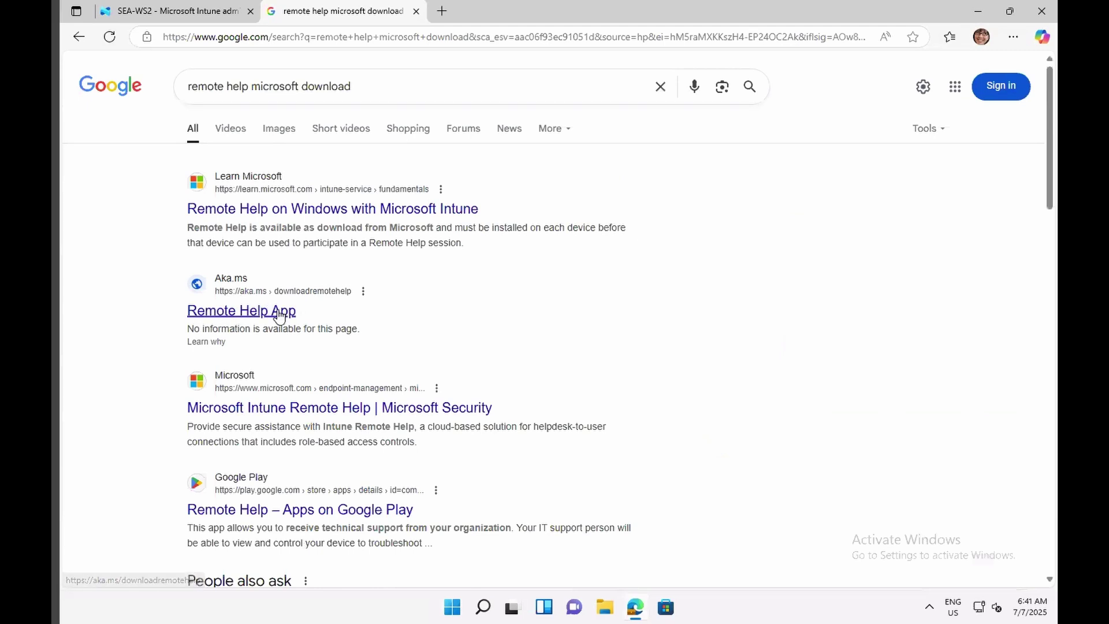
left_click(278, 312)
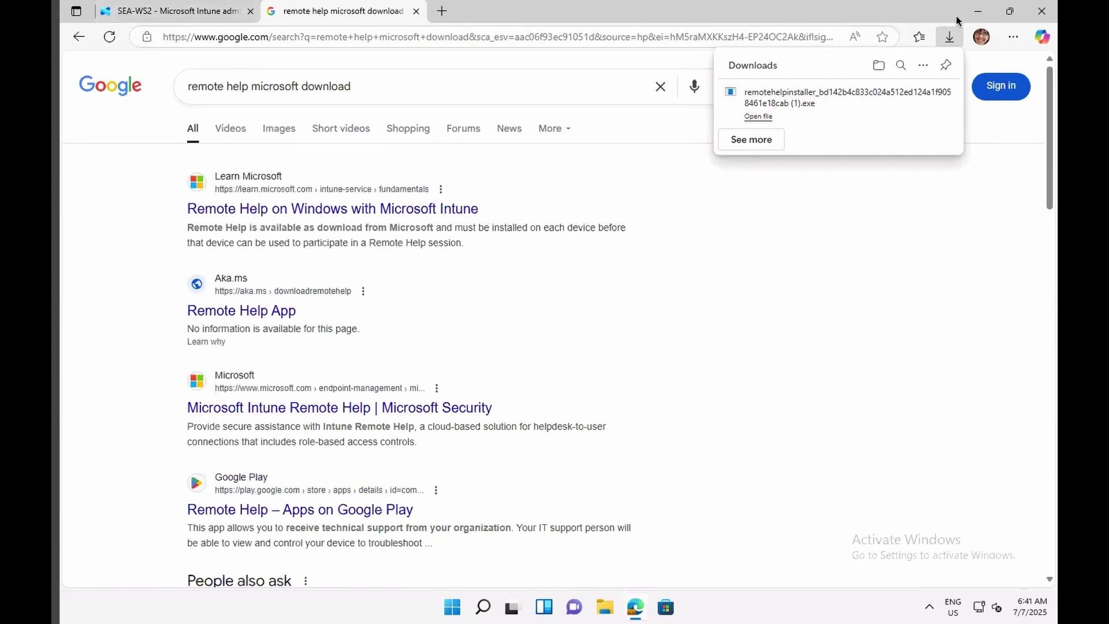
left_click(977, 11)
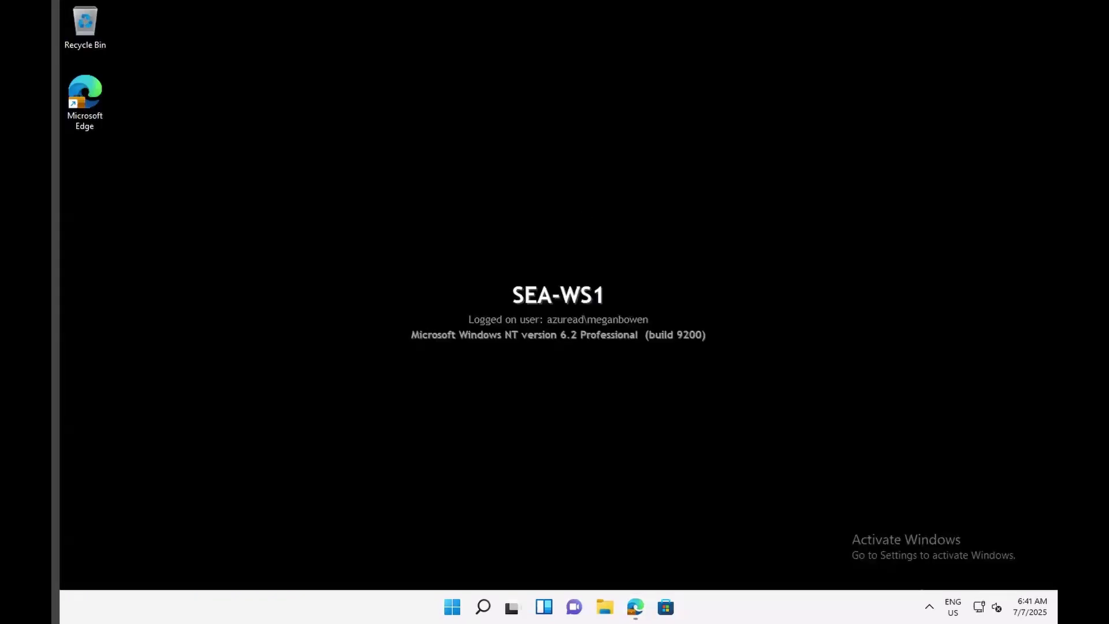
Toggle Start on SEA-WS1, then hide PowerShell on SEA-WS2 and open its Start menu.
left_click(453, 607)
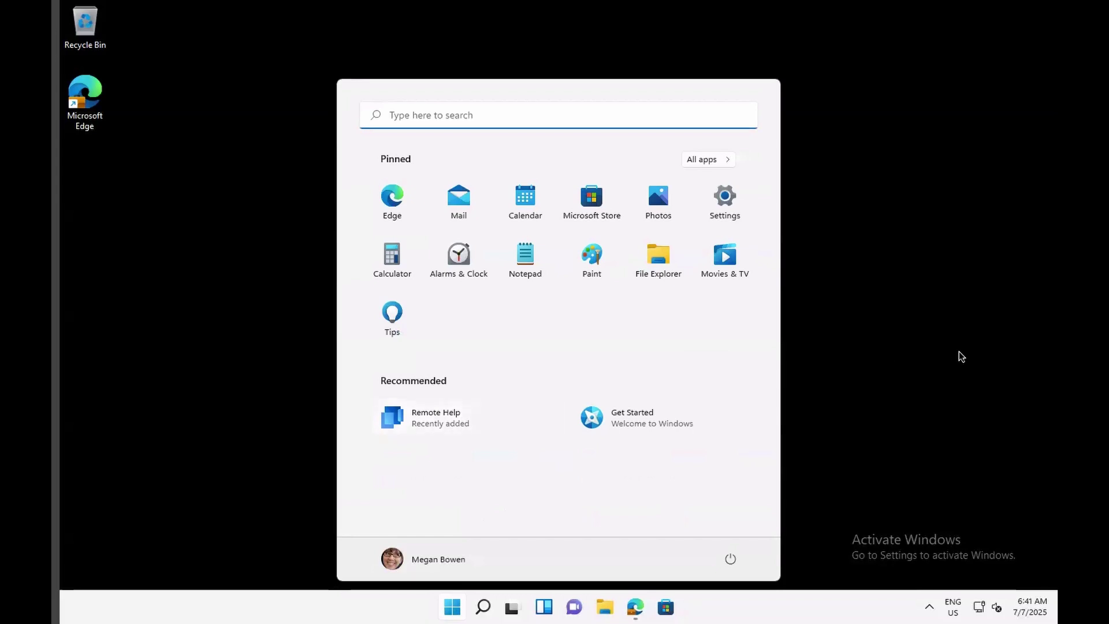
left_click(936, 107)
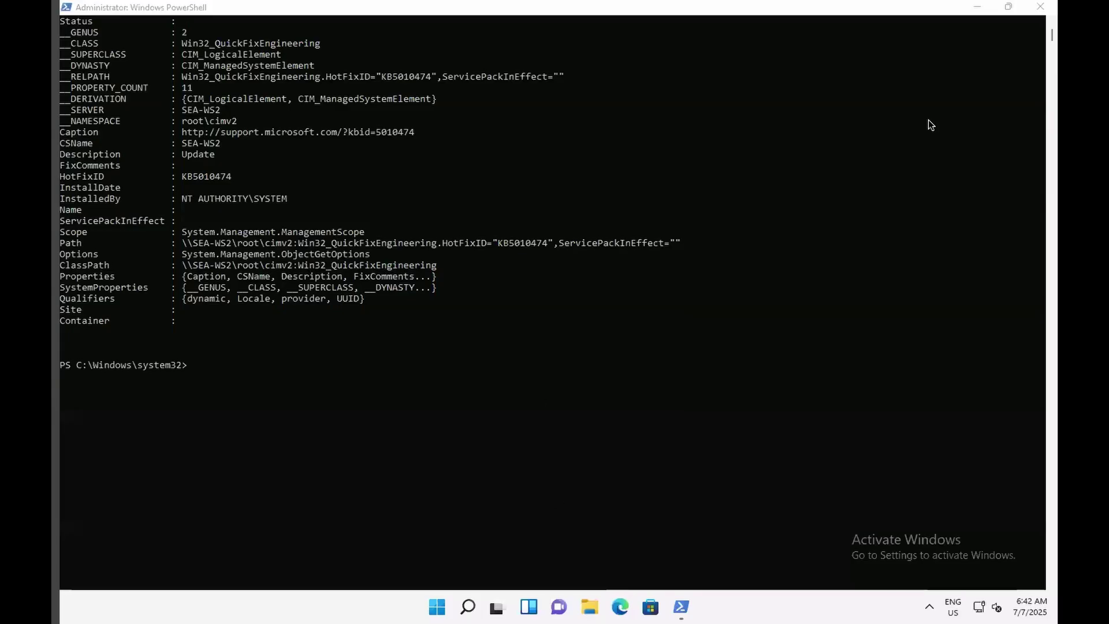
left_click(978, 7)
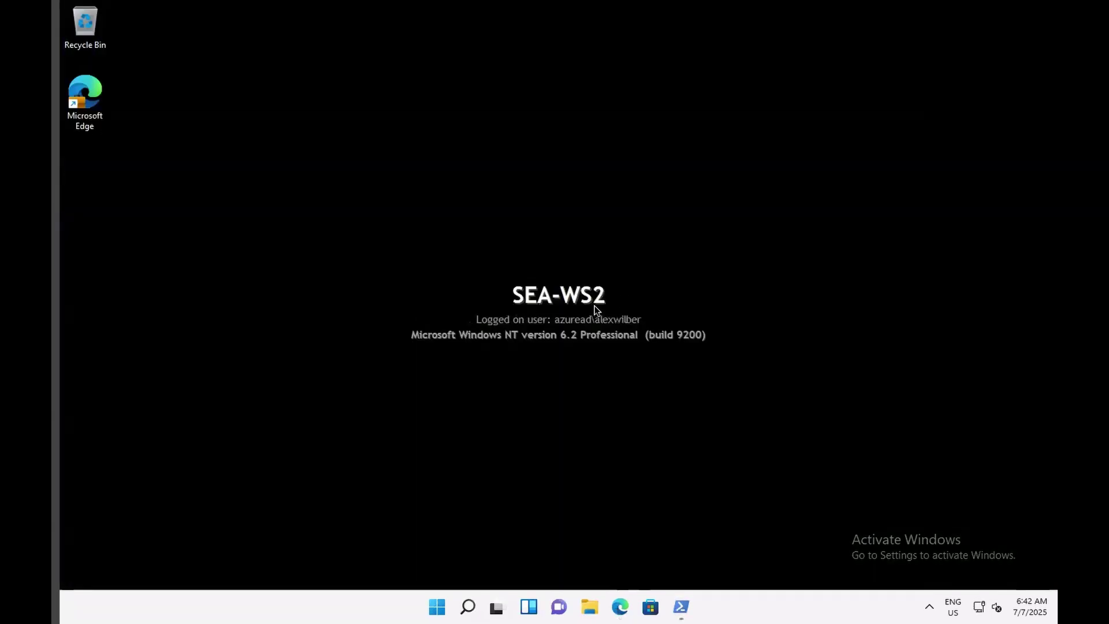
left_click(438, 604)
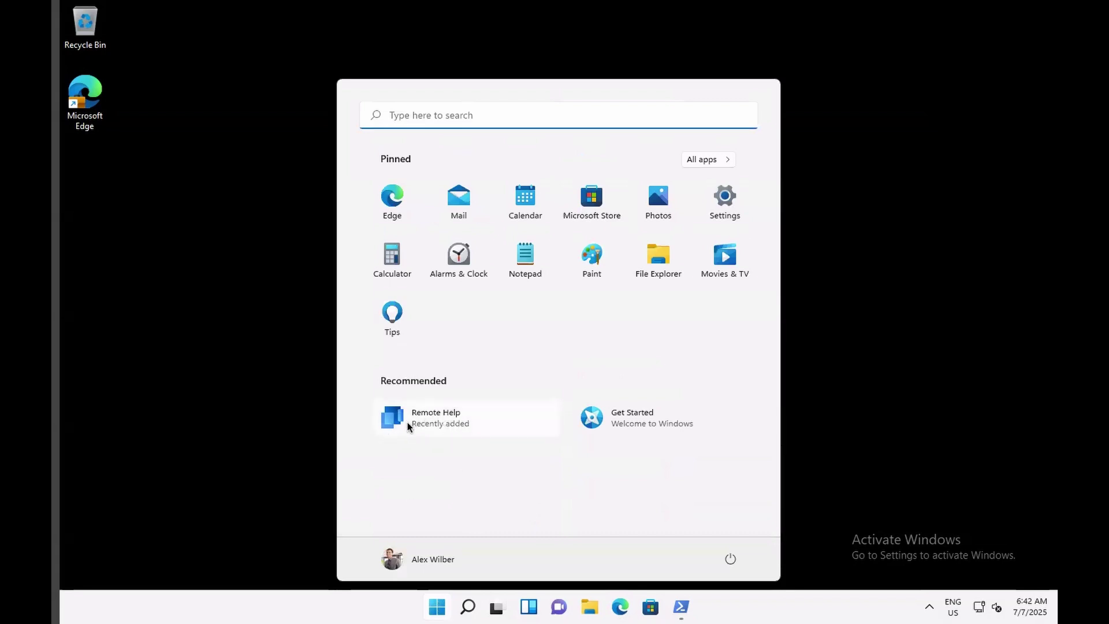
On SEA-WS1, launch Remote Help from Start and generate a security code for giving help.
left_click(886, 362)
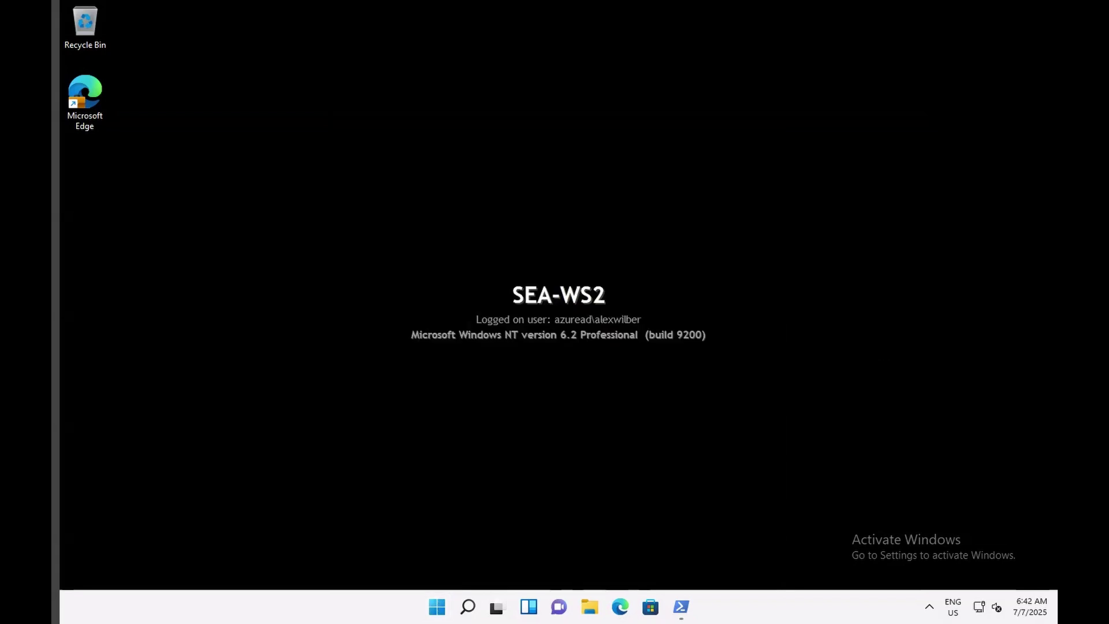
left_click(619, 541)
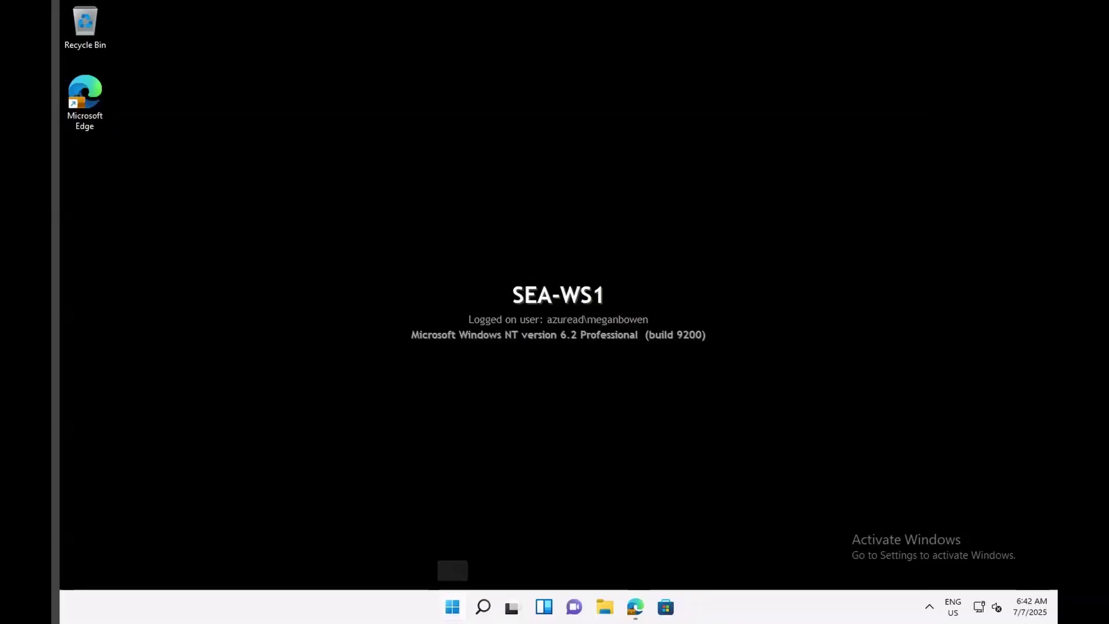
left_click(453, 606)
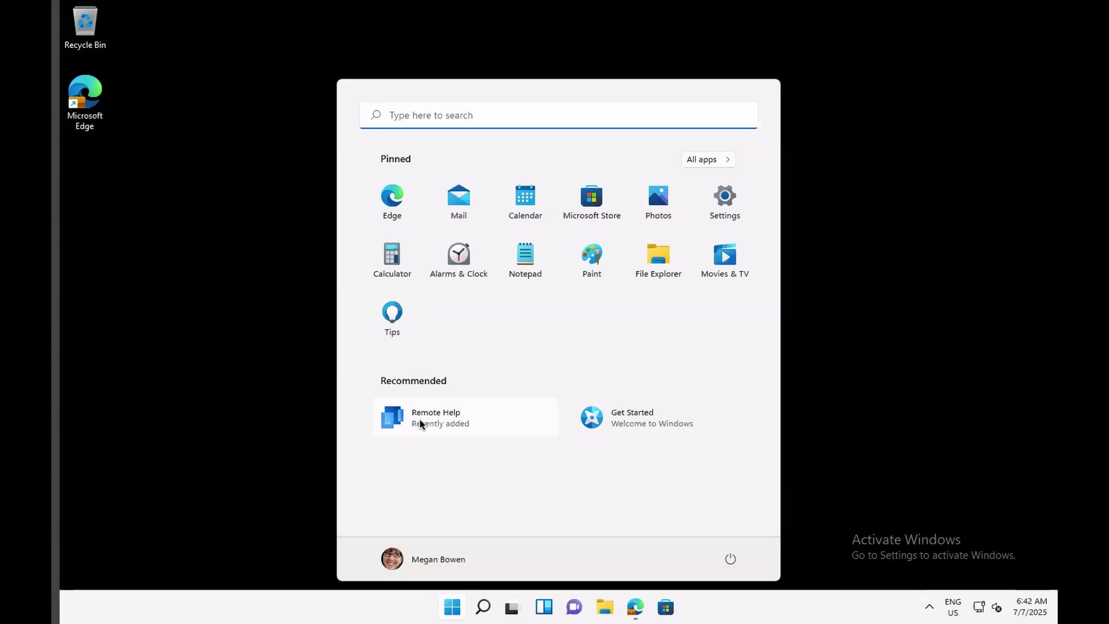
left_click(420, 418)
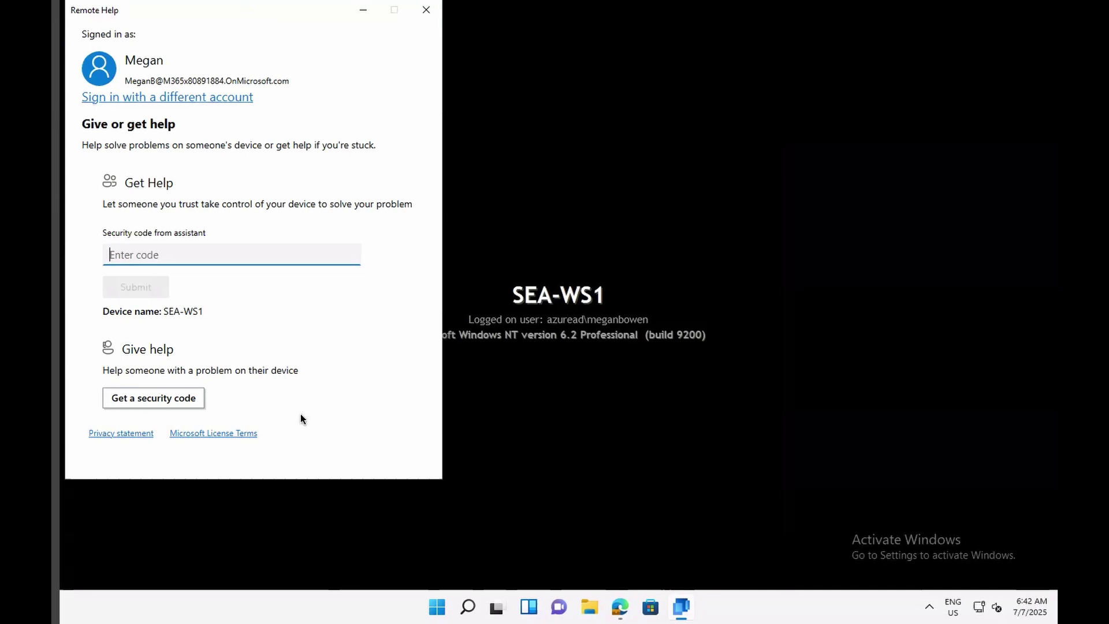
left_click(176, 405)
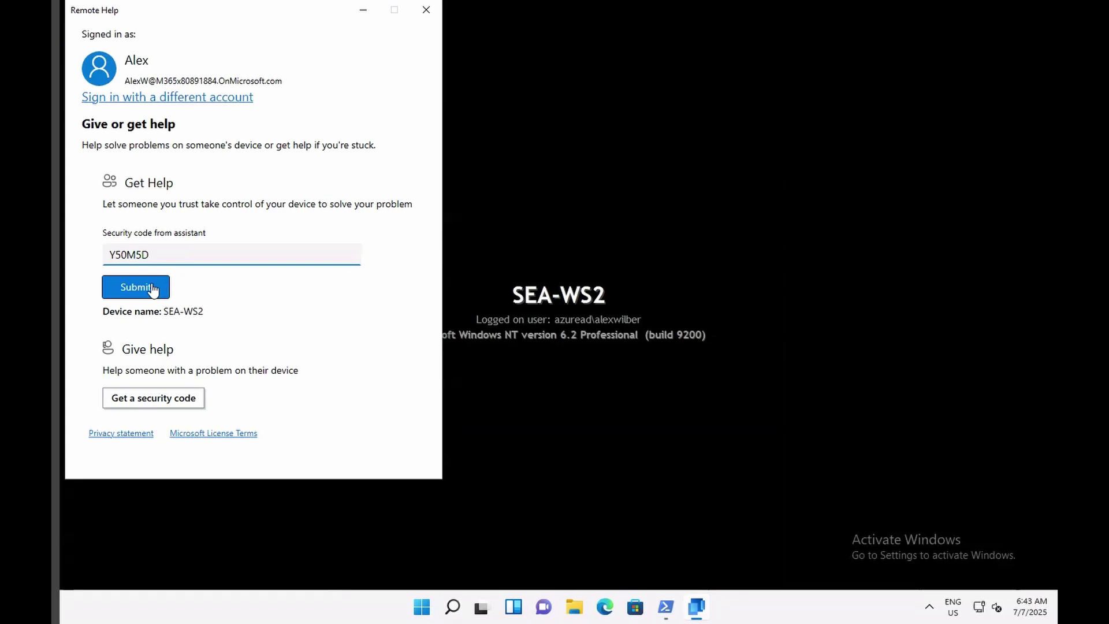
Submit the SEA-WS1 security code under Get Help in Remote Help on SEA-WS2.
left_click(152, 289)
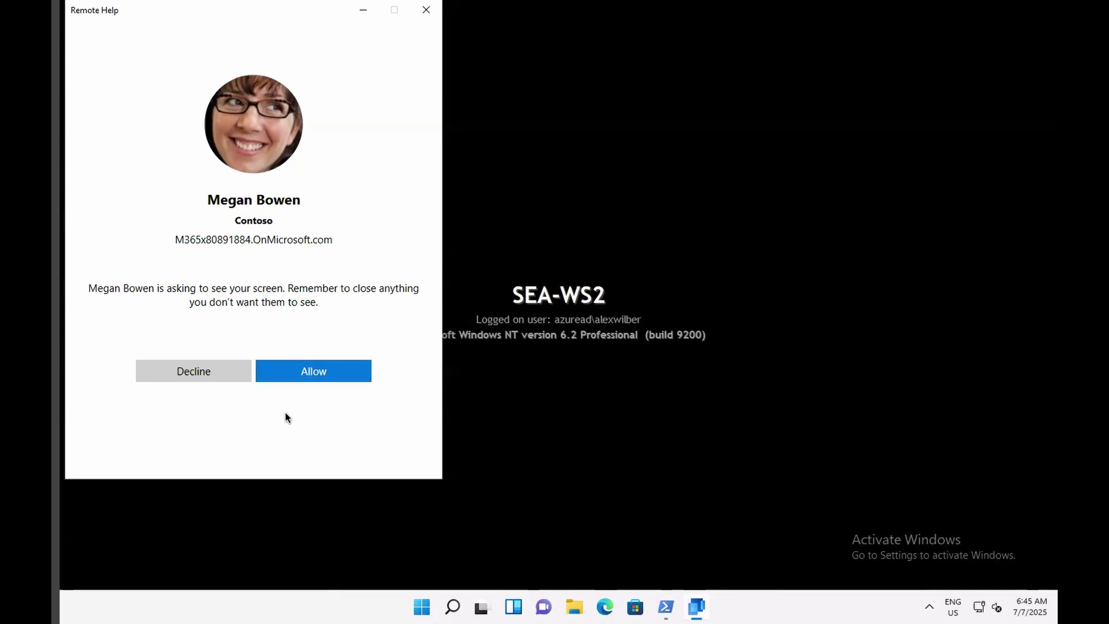
Allow the helper to see SEA-WS2's screen, maximize the viewer window, and request control.
left_click(298, 376)
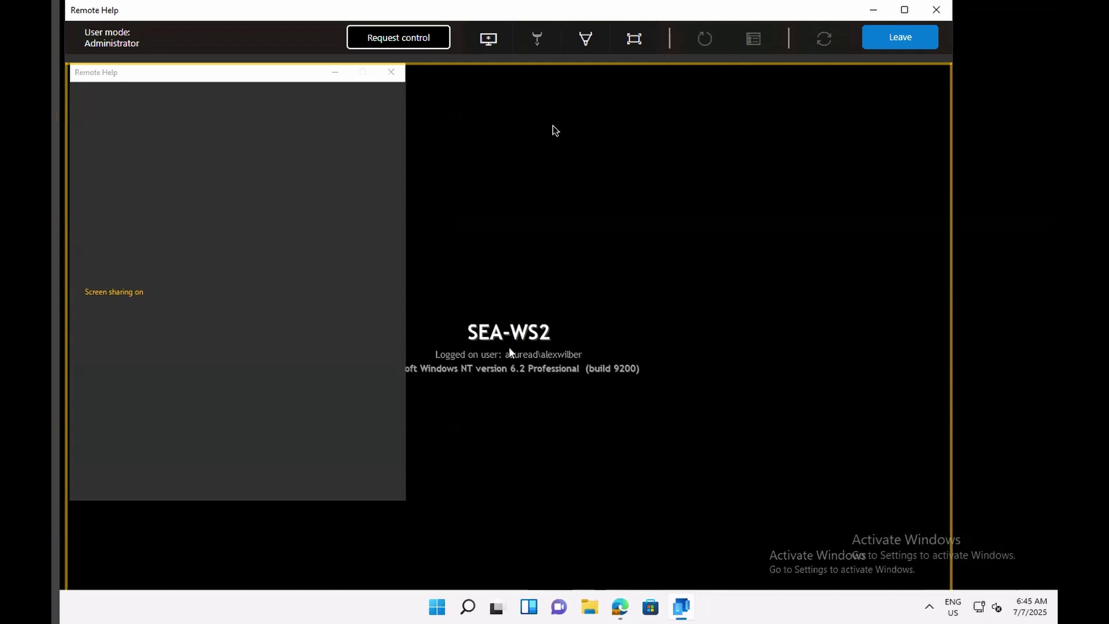
left_click_drag(461, 19, 537, 23)
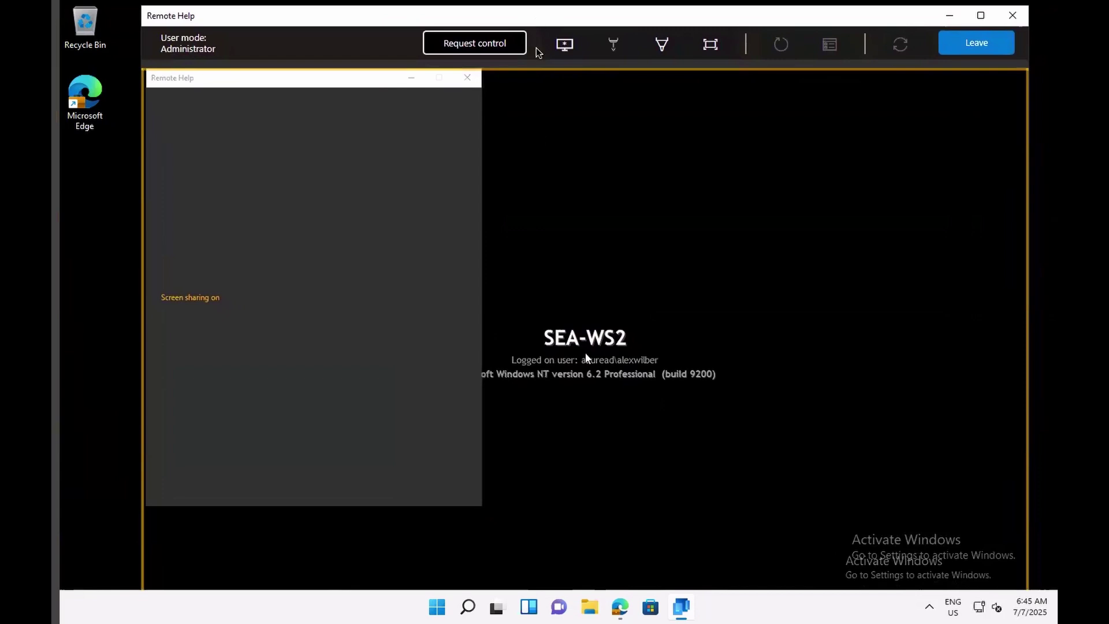
left_click(981, 16)
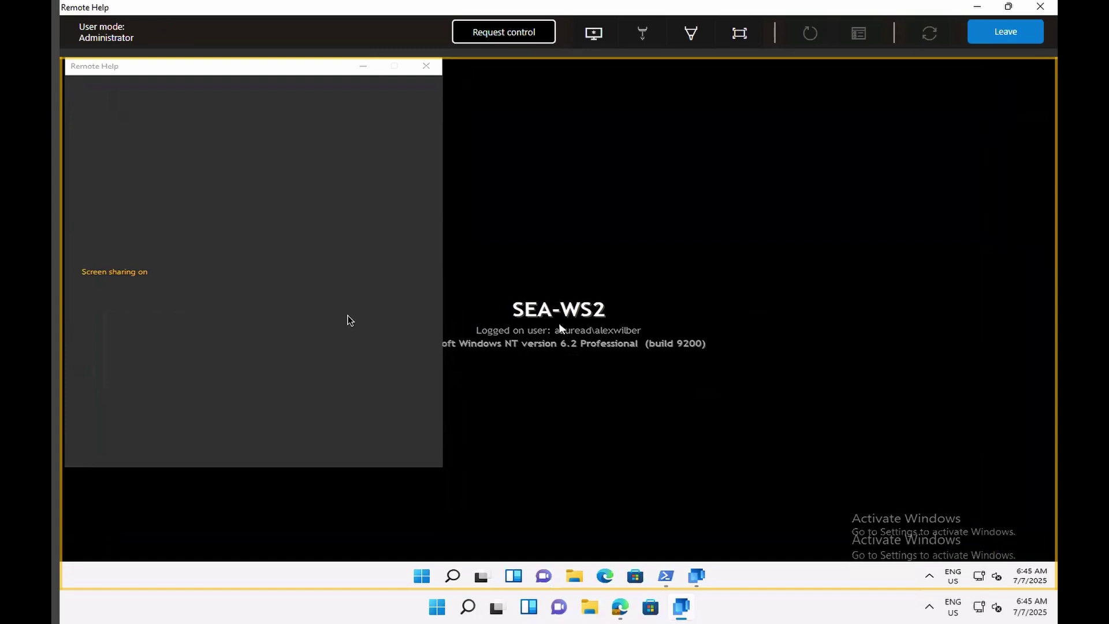
left_click(495, 36)
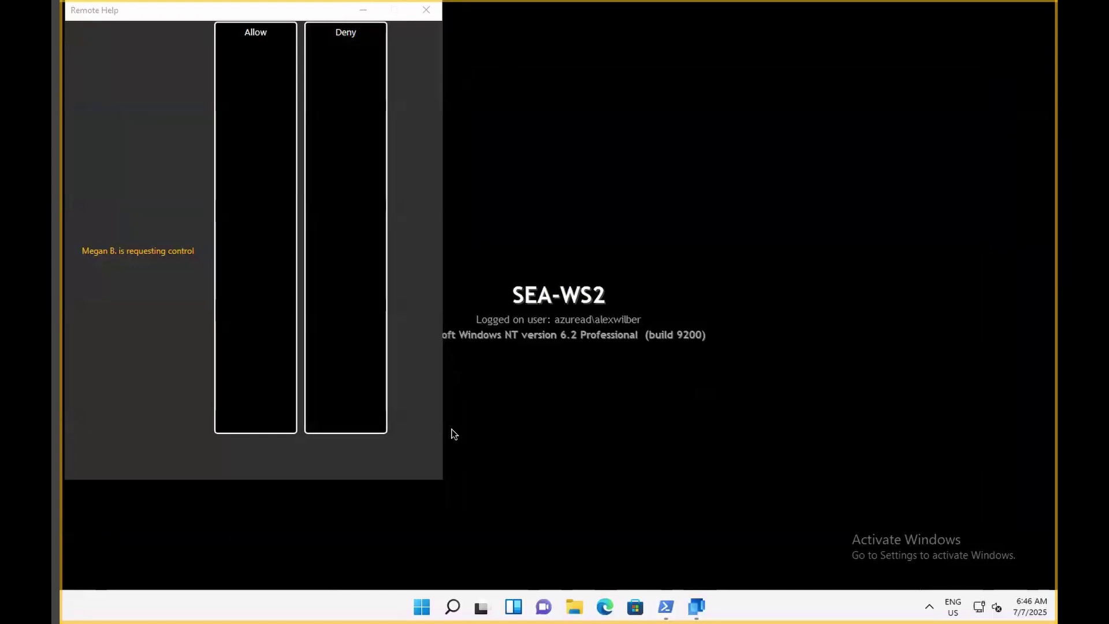
Grant control of SEA-WS2, launch Edge remotely, then stop control and leave the session.
left_click(277, 335)
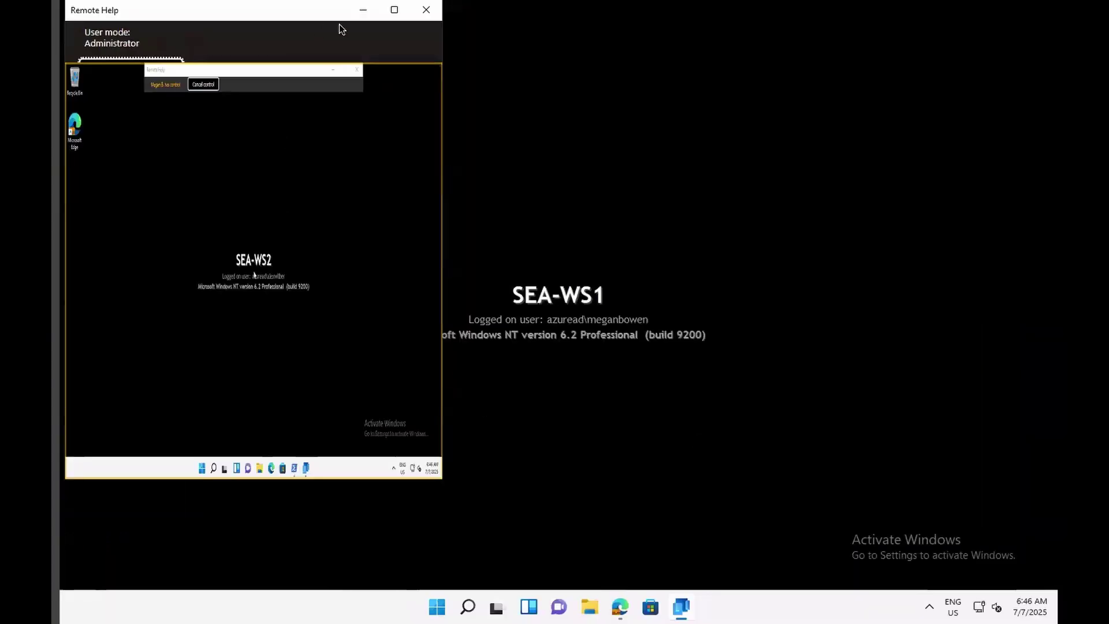
left_click(394, 11)
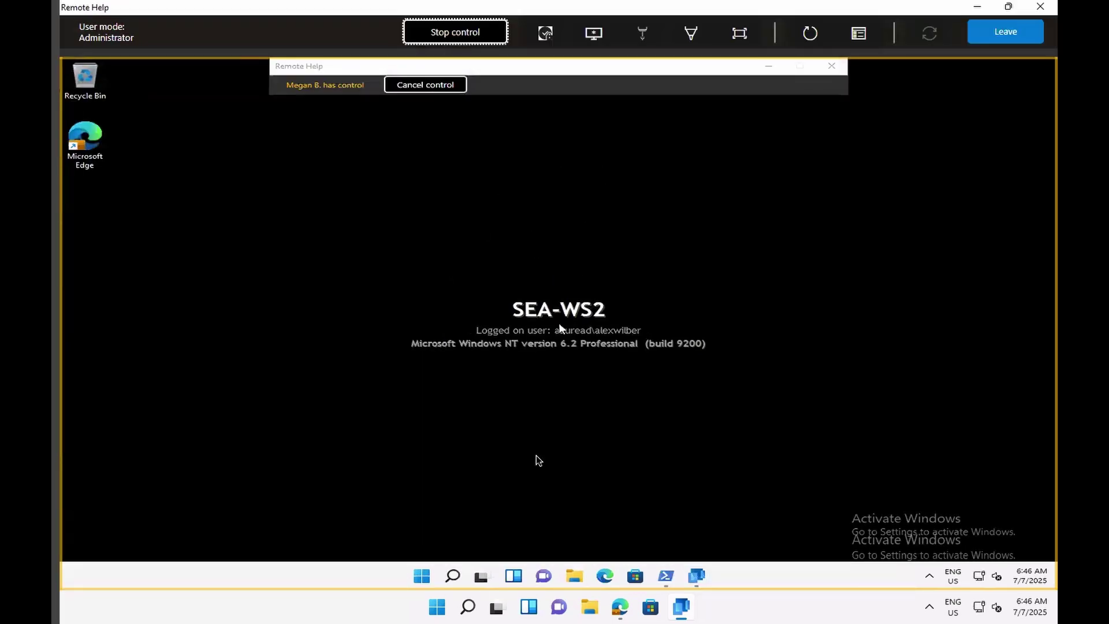
left_click(606, 577)
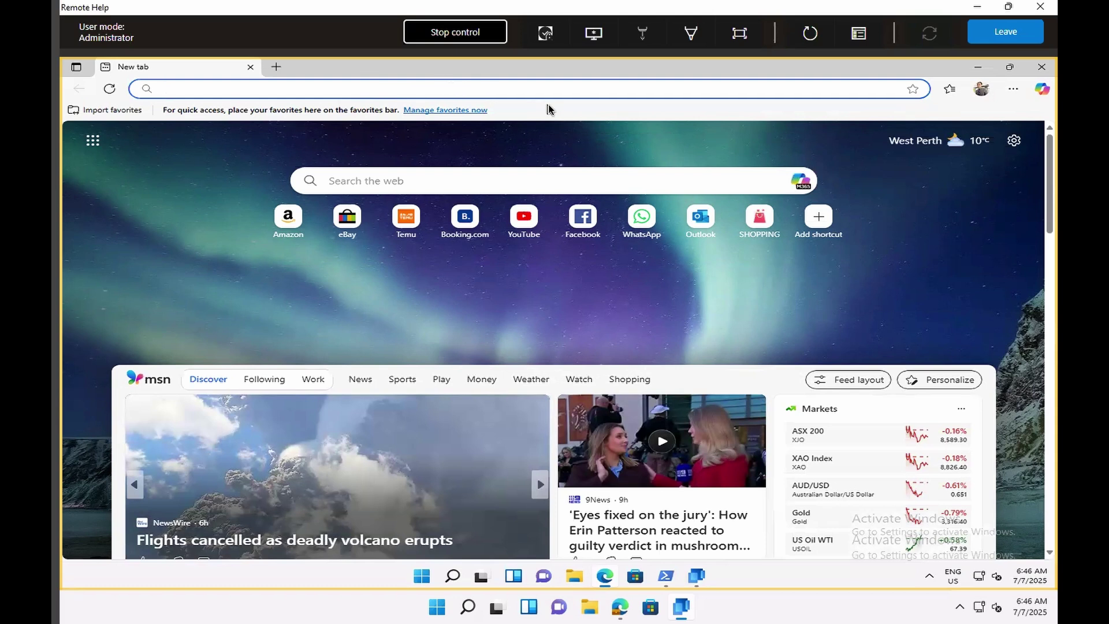
left_click(465, 36)
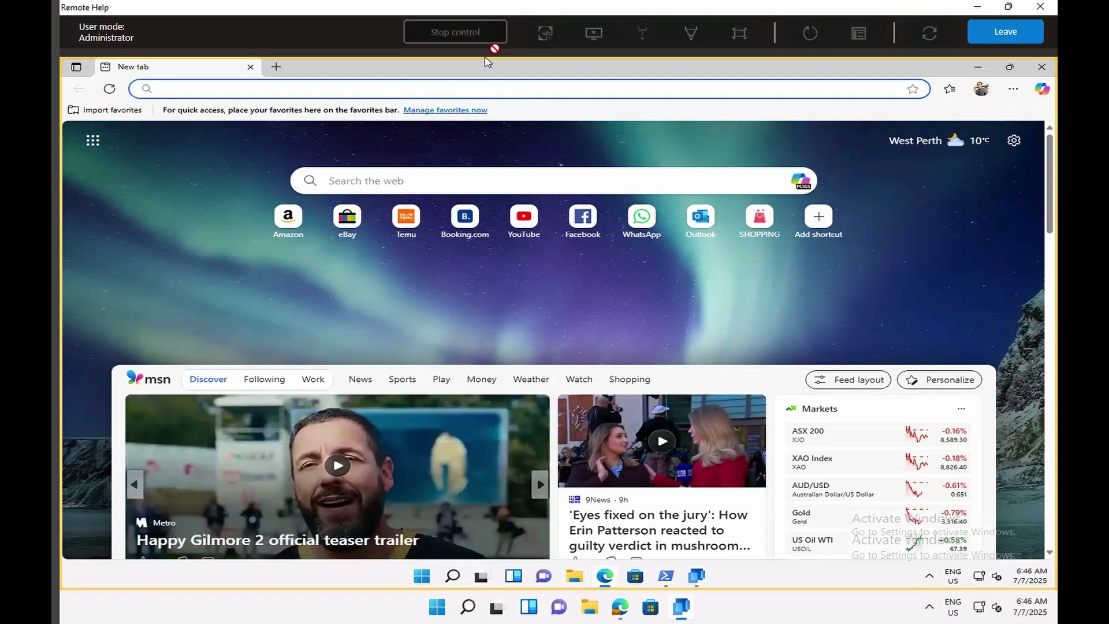
left_click(1006, 35)
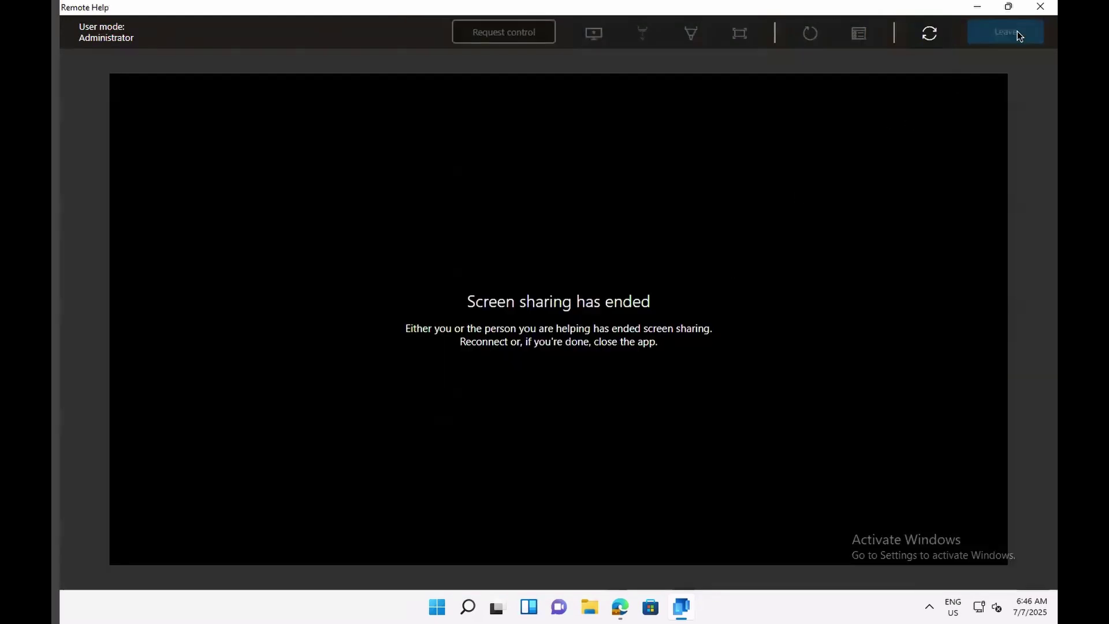
Close Remote Help, then verify under Accounts > Access work or school that SEA-W10-CL3 joined CONTOSO AD.
left_click(1038, 8)
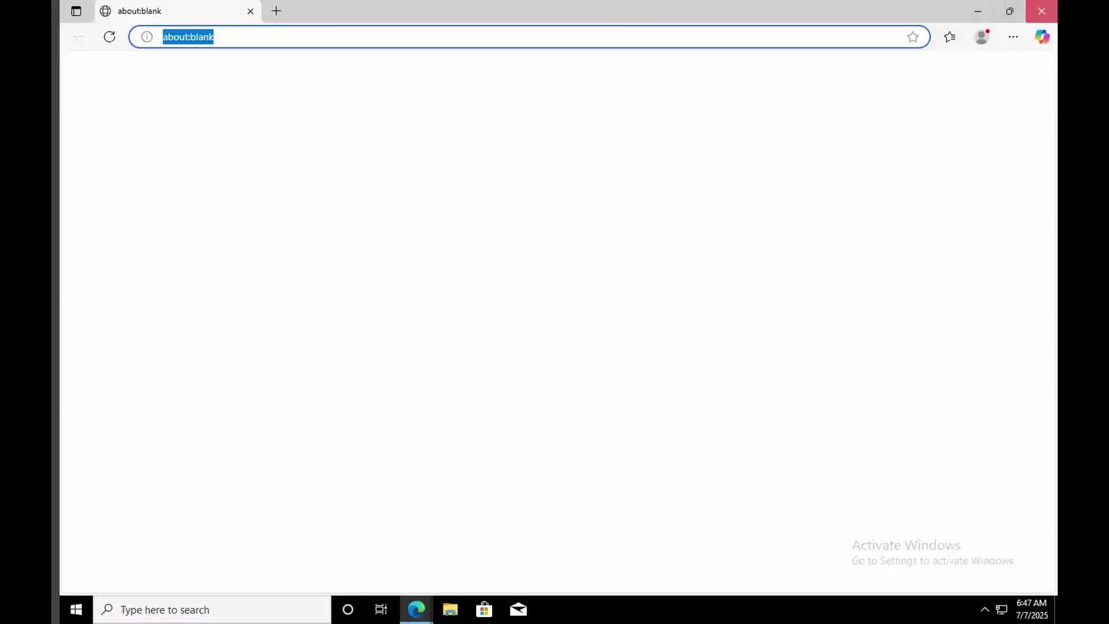
left_click(1042, 11)
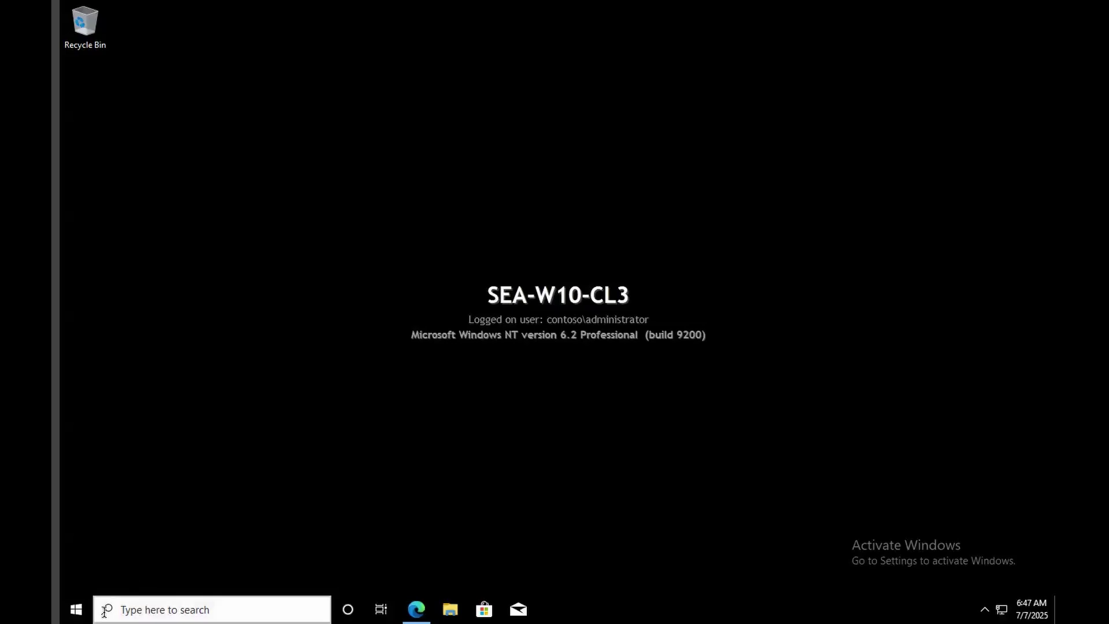
left_click(76, 610)
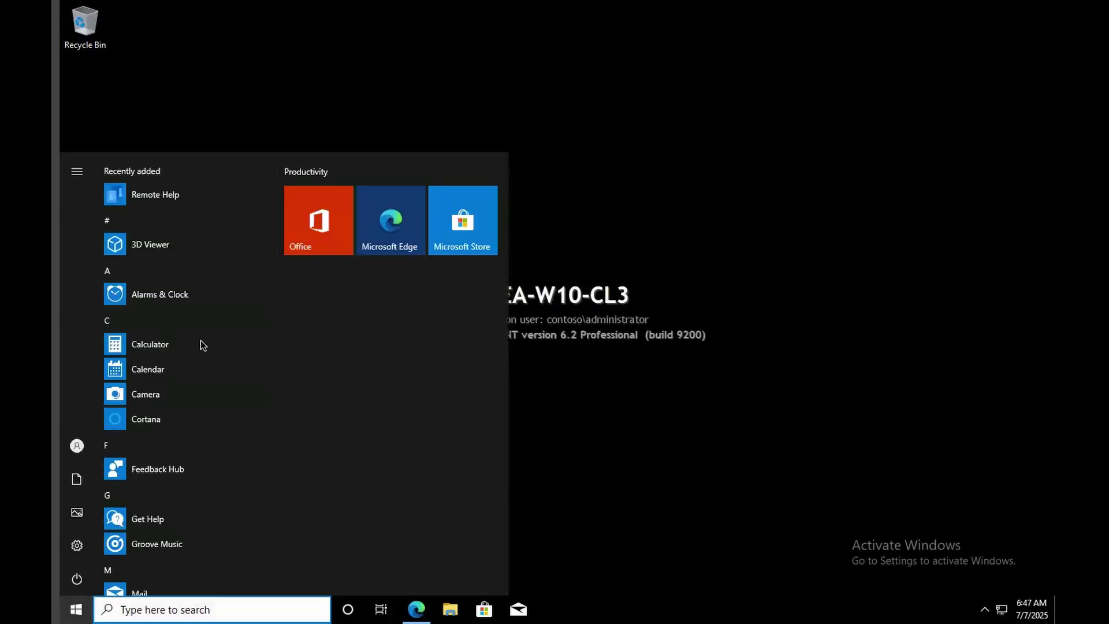
left_click(76, 545)
left_click(244, 412)
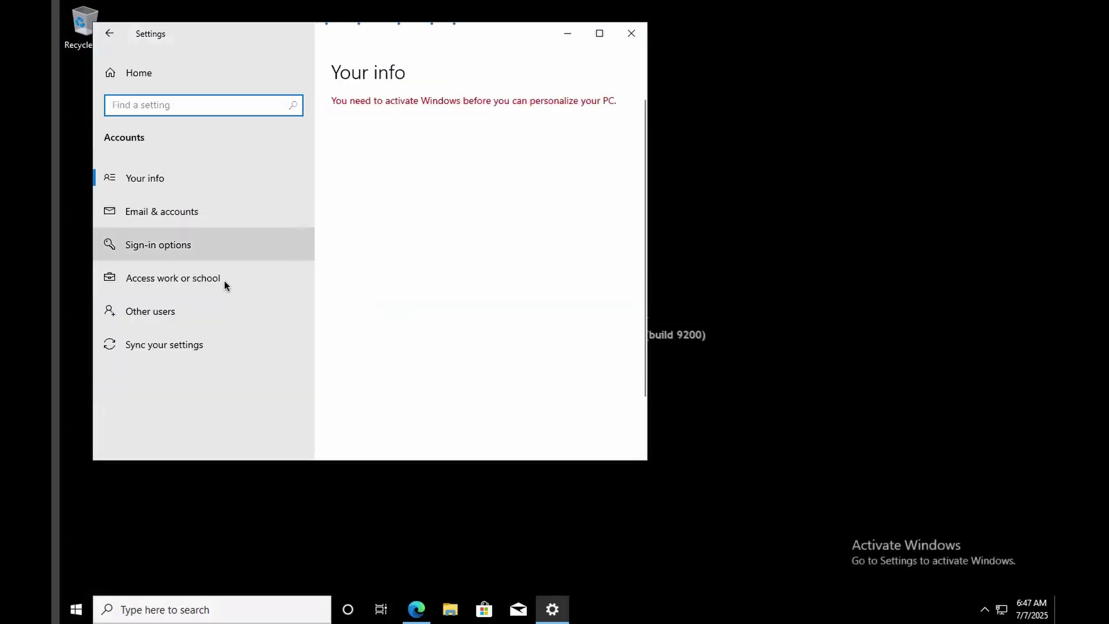
left_click(190, 279)
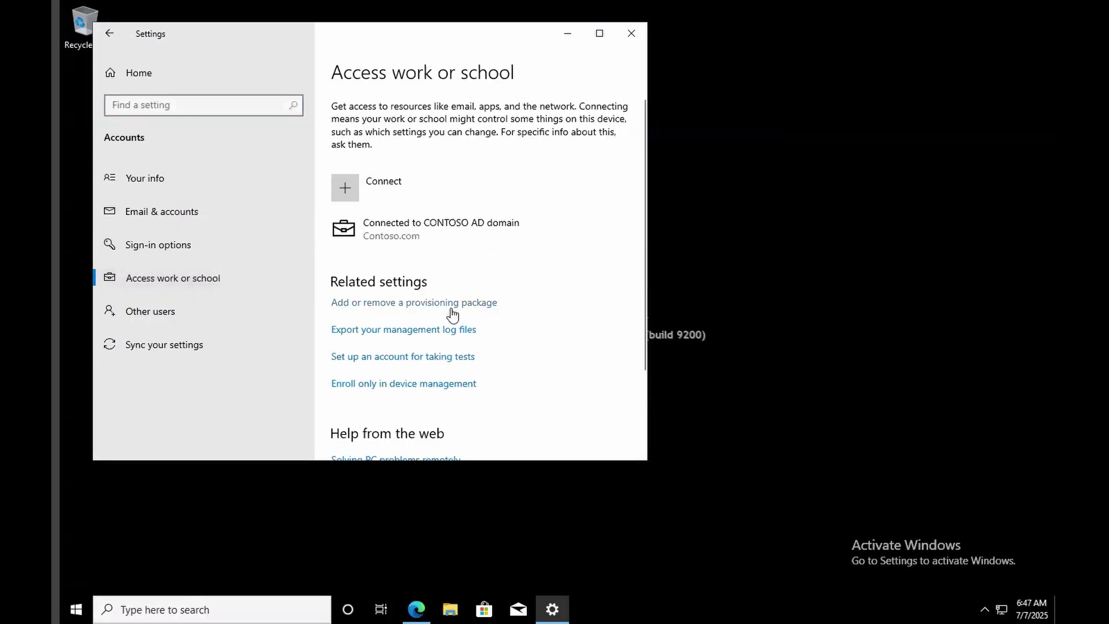
left_click(542, 223)
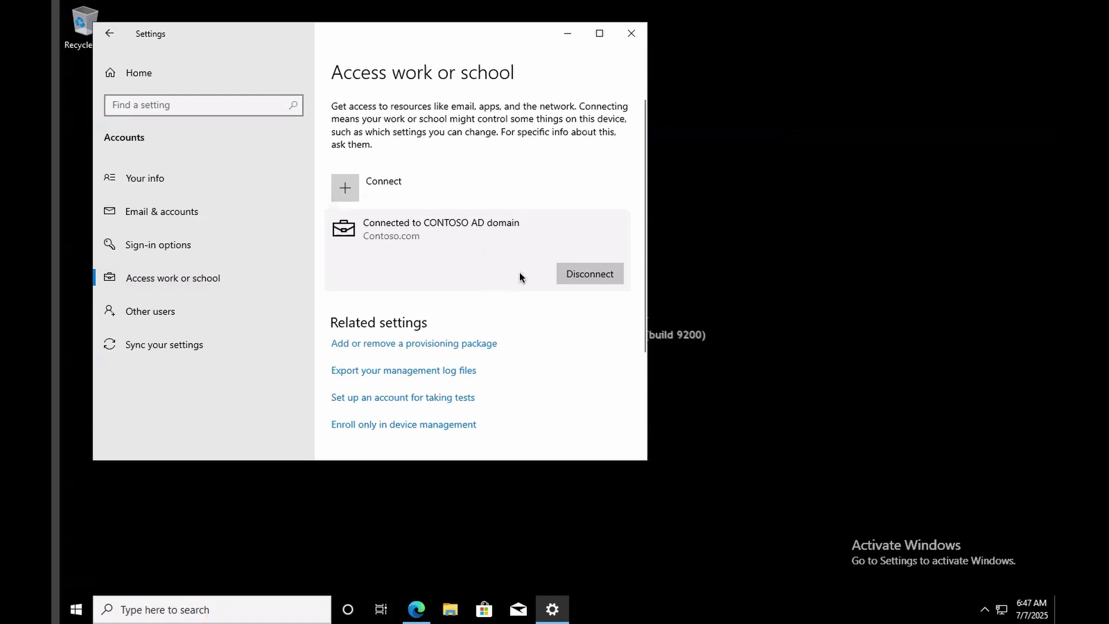
left_click(631, 33)
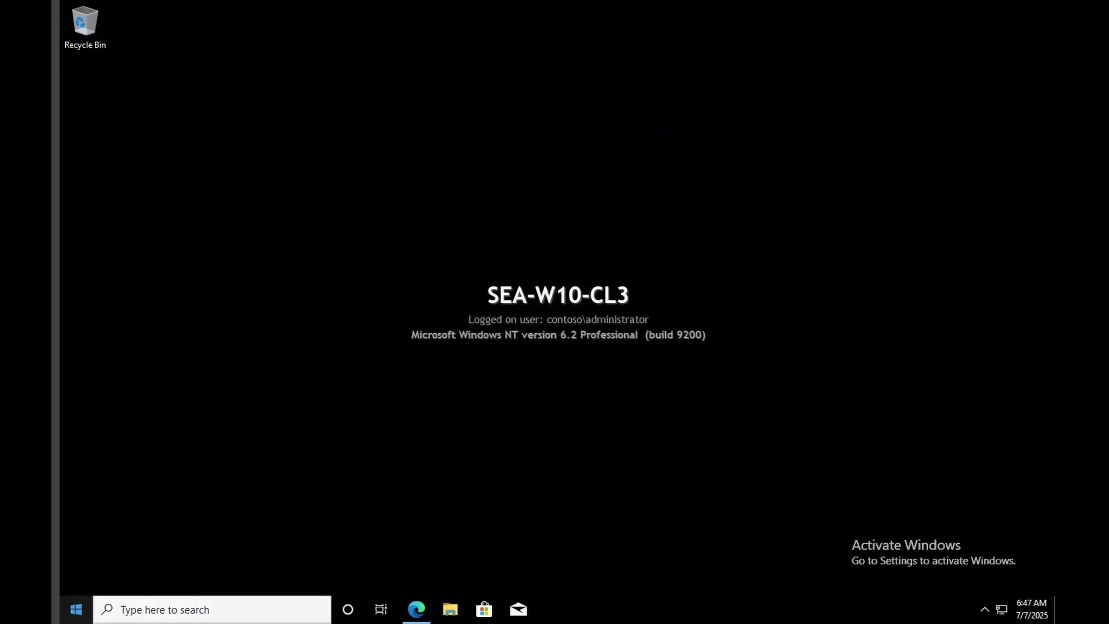
Launch Remote Help on SEA-W10-CL3 from the Start menu search 'rem'.
left_click(75, 609)
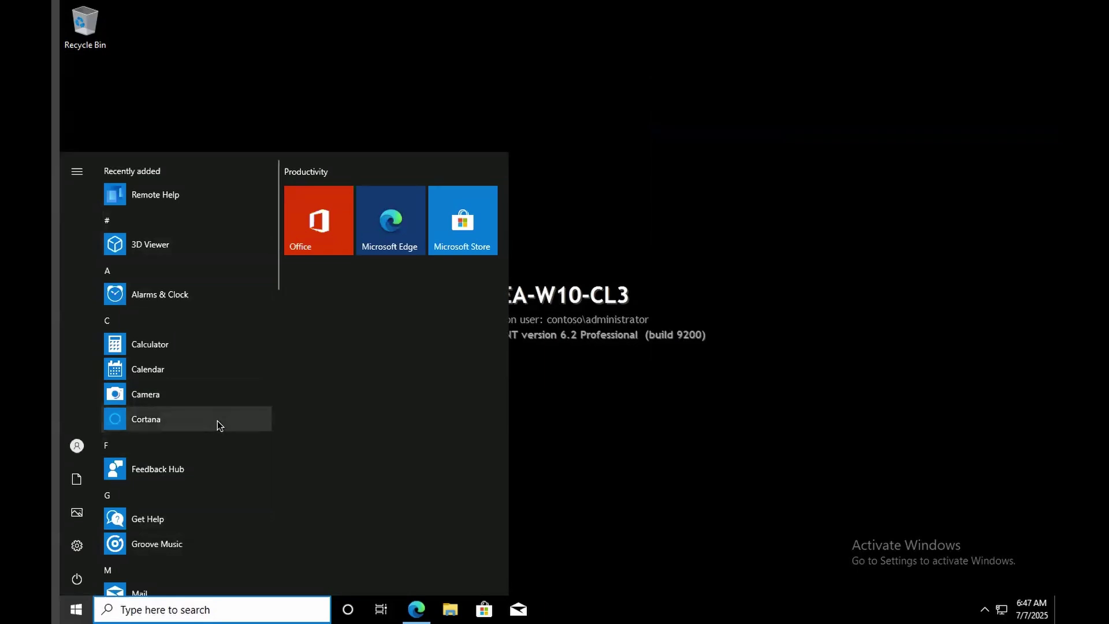
type("rem")
left_click(140, 290)
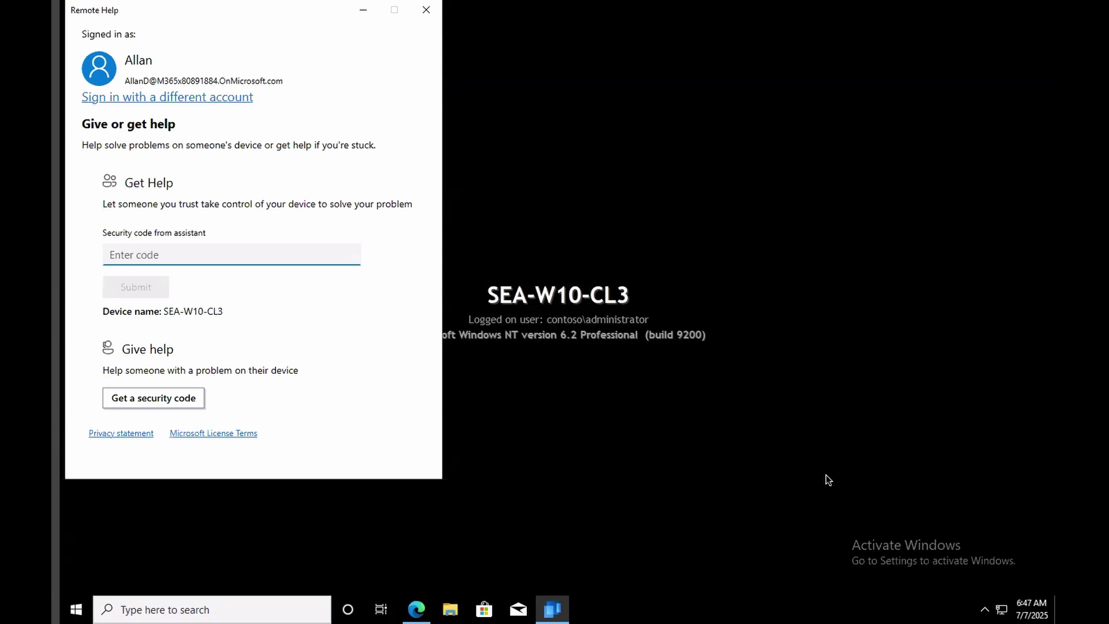
Get a new security code on SEA-WS1, enter it on SEA-W10-CL3, and request View screen.
left_click(452, 607)
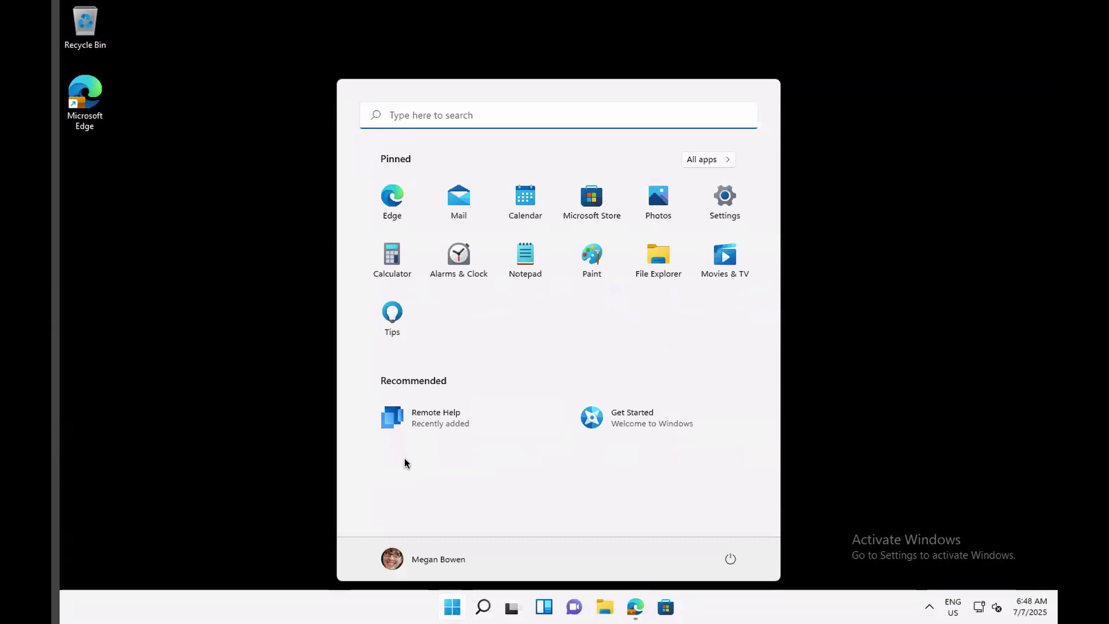
left_click(429, 411)
left_click(149, 394)
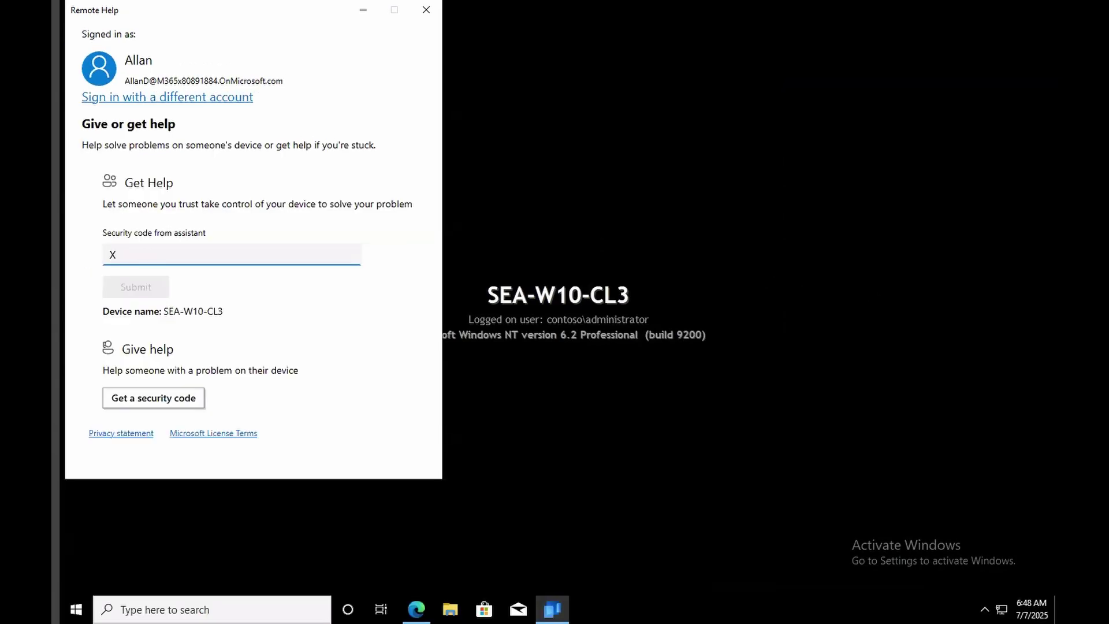
type("KM")
type("XJB")
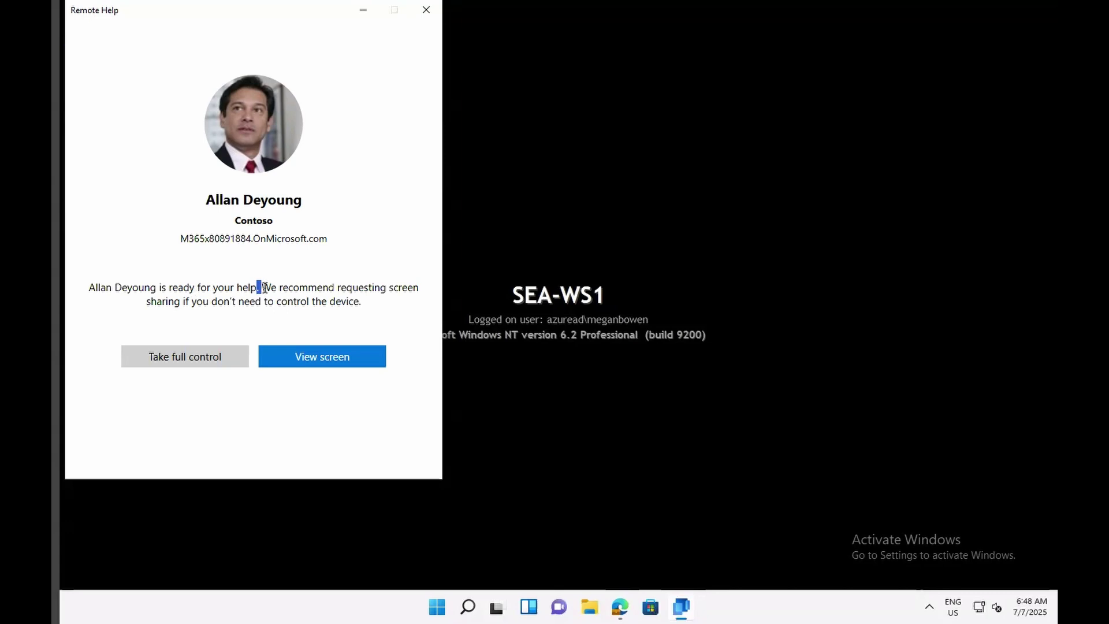
left_click(320, 361)
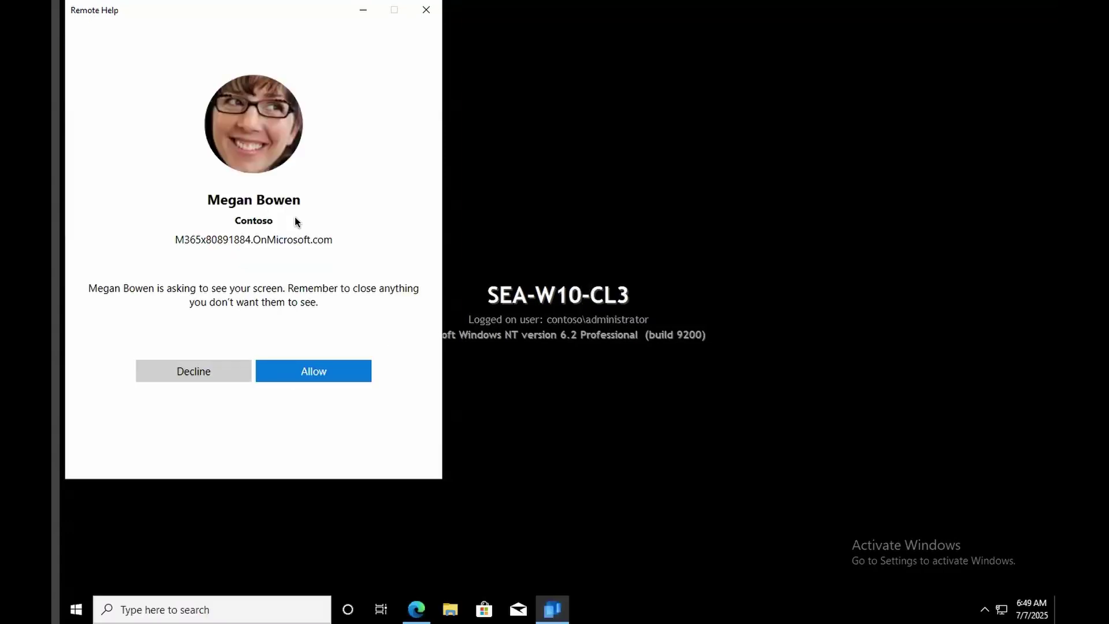
Allow screen sharing on SEA-W10-CL3 and dismiss the 'Device not enrolled in Microsoft Endpoint Manager' warning.
left_click(314, 369)
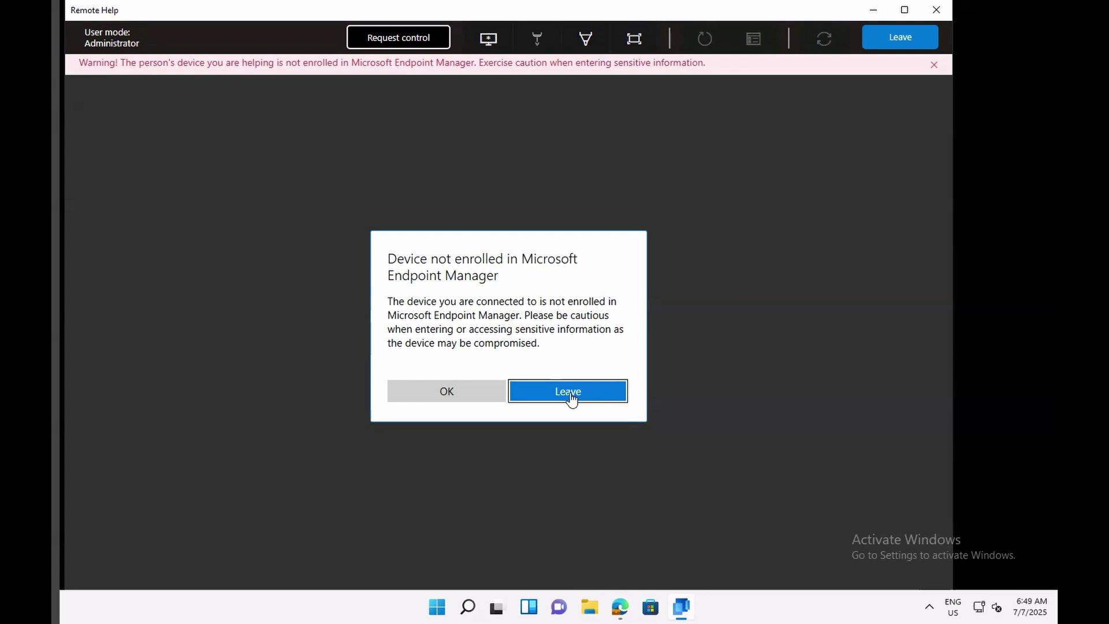
left_click(445, 393)
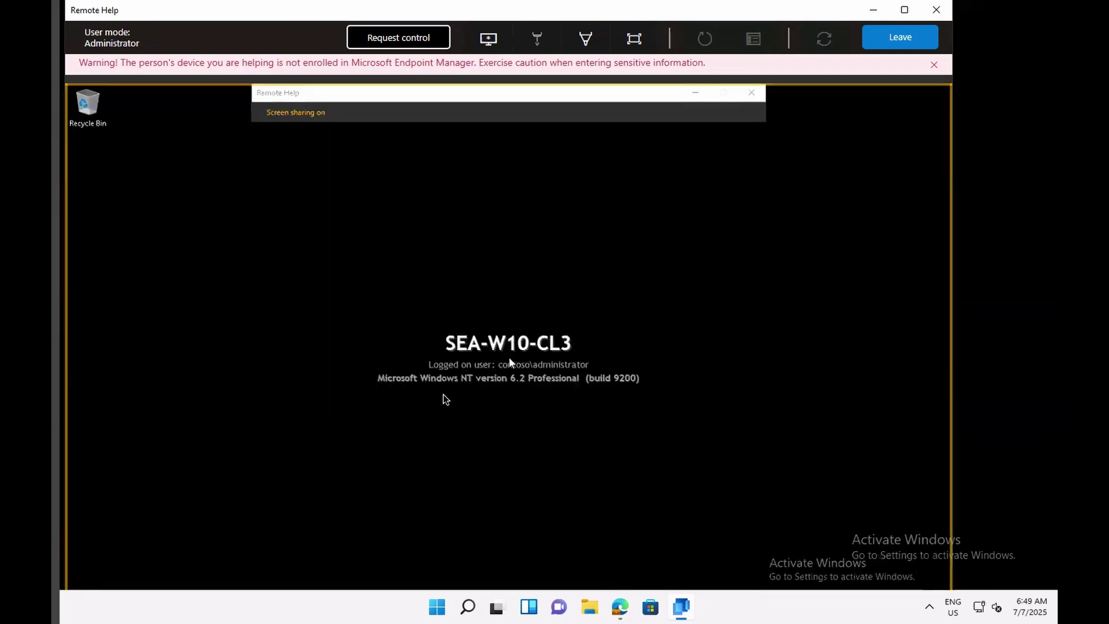